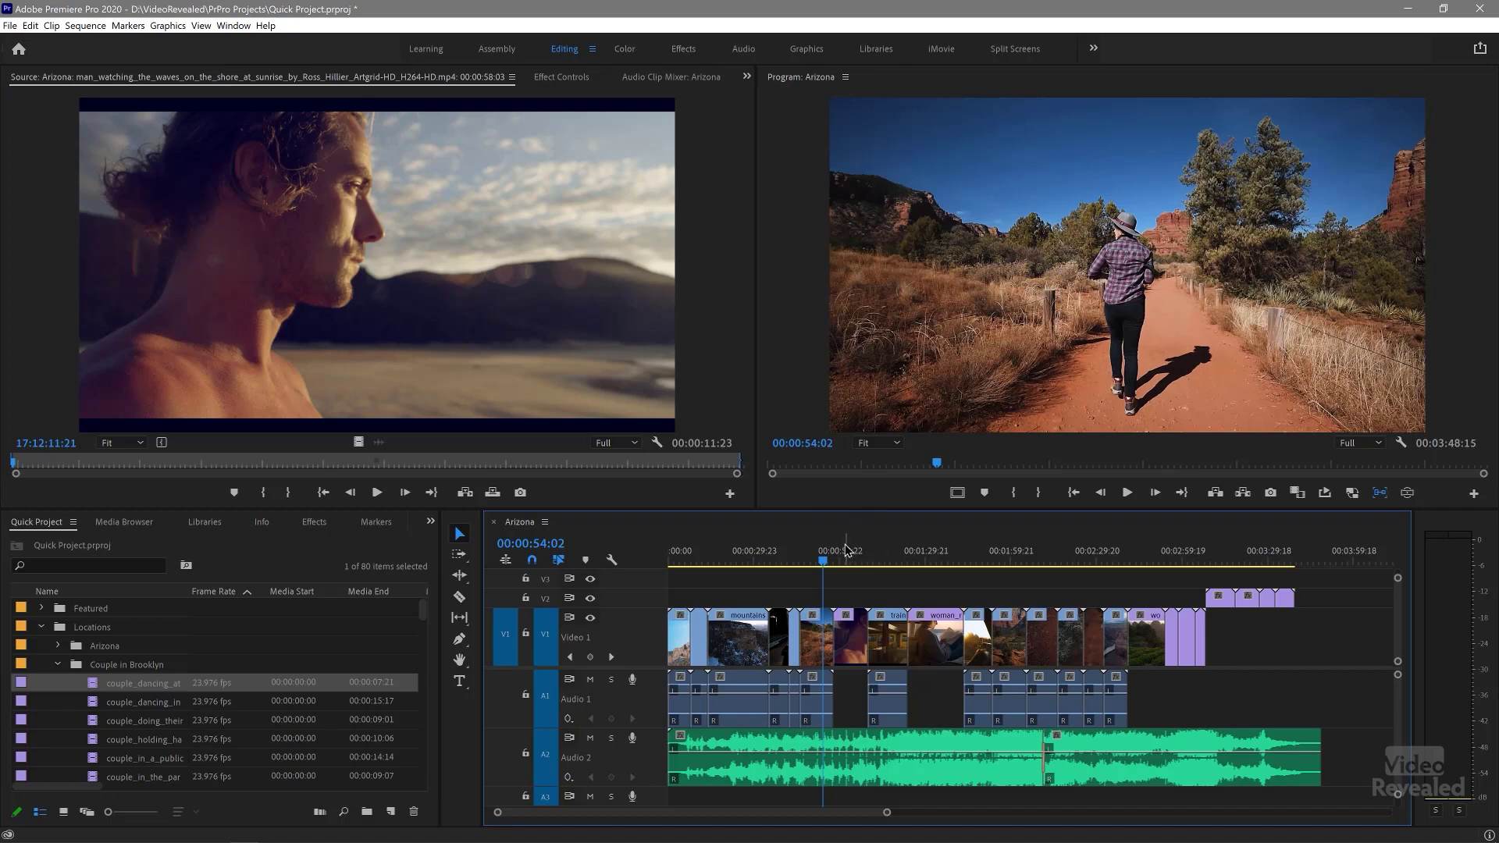
Step: Open the Export Settings for the Arizona sequence as H.264, Match Source - High bitrate, output Arizona.mp4
{"action": "mouse_move", "coordinate": [846, 550]}
{"action": "left_mouse_down"}
{"action": "mouse_move", "coordinate": [924, 556]}
{"action": "mouse_move", "coordinate": [864, 559]}
{"action": "left_mouse_up"}
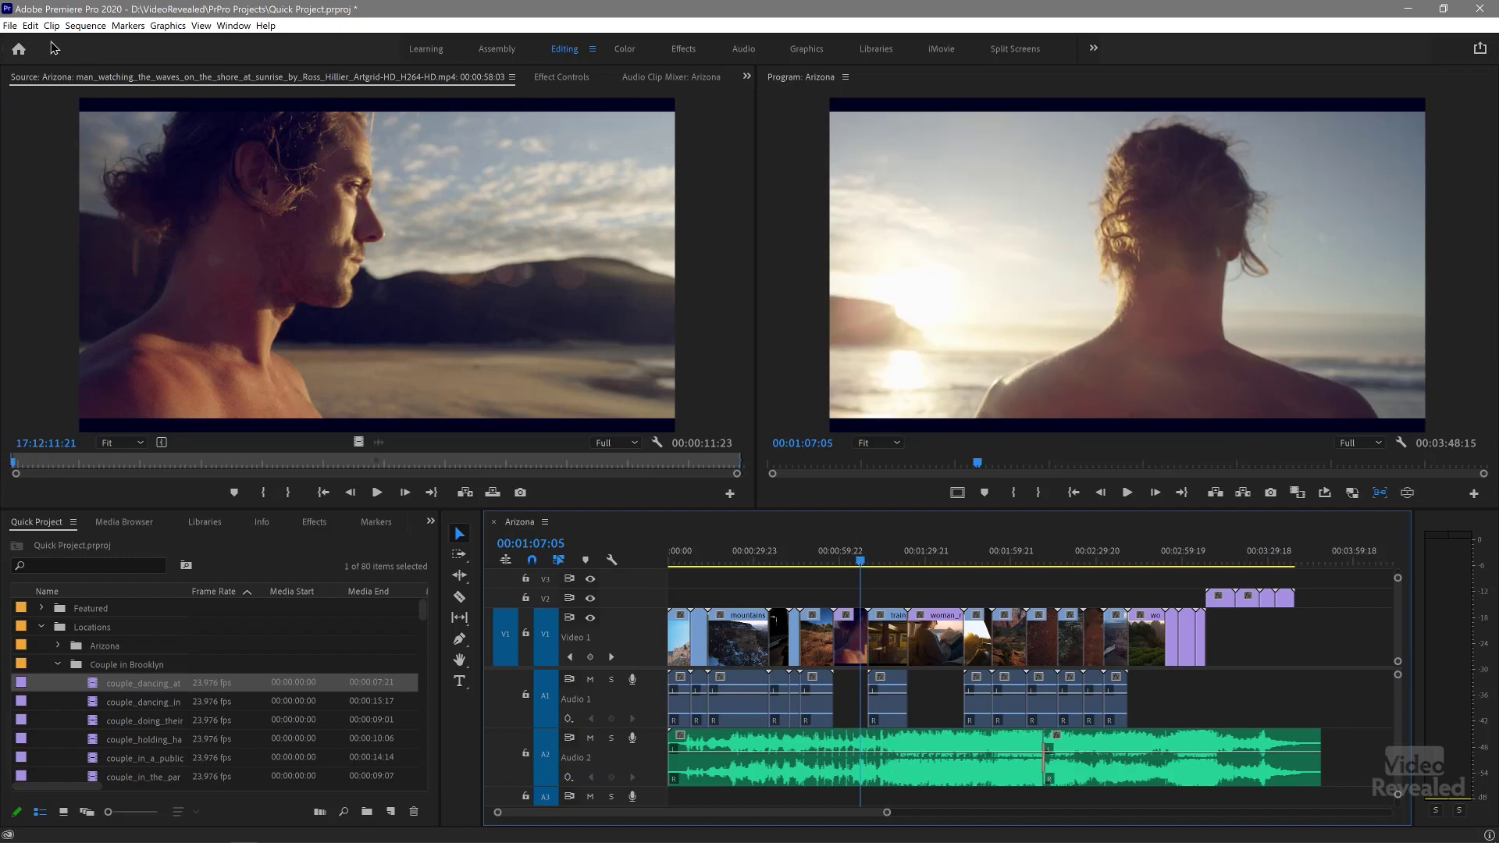
{"action": "left_click", "coordinate": [10, 28]}
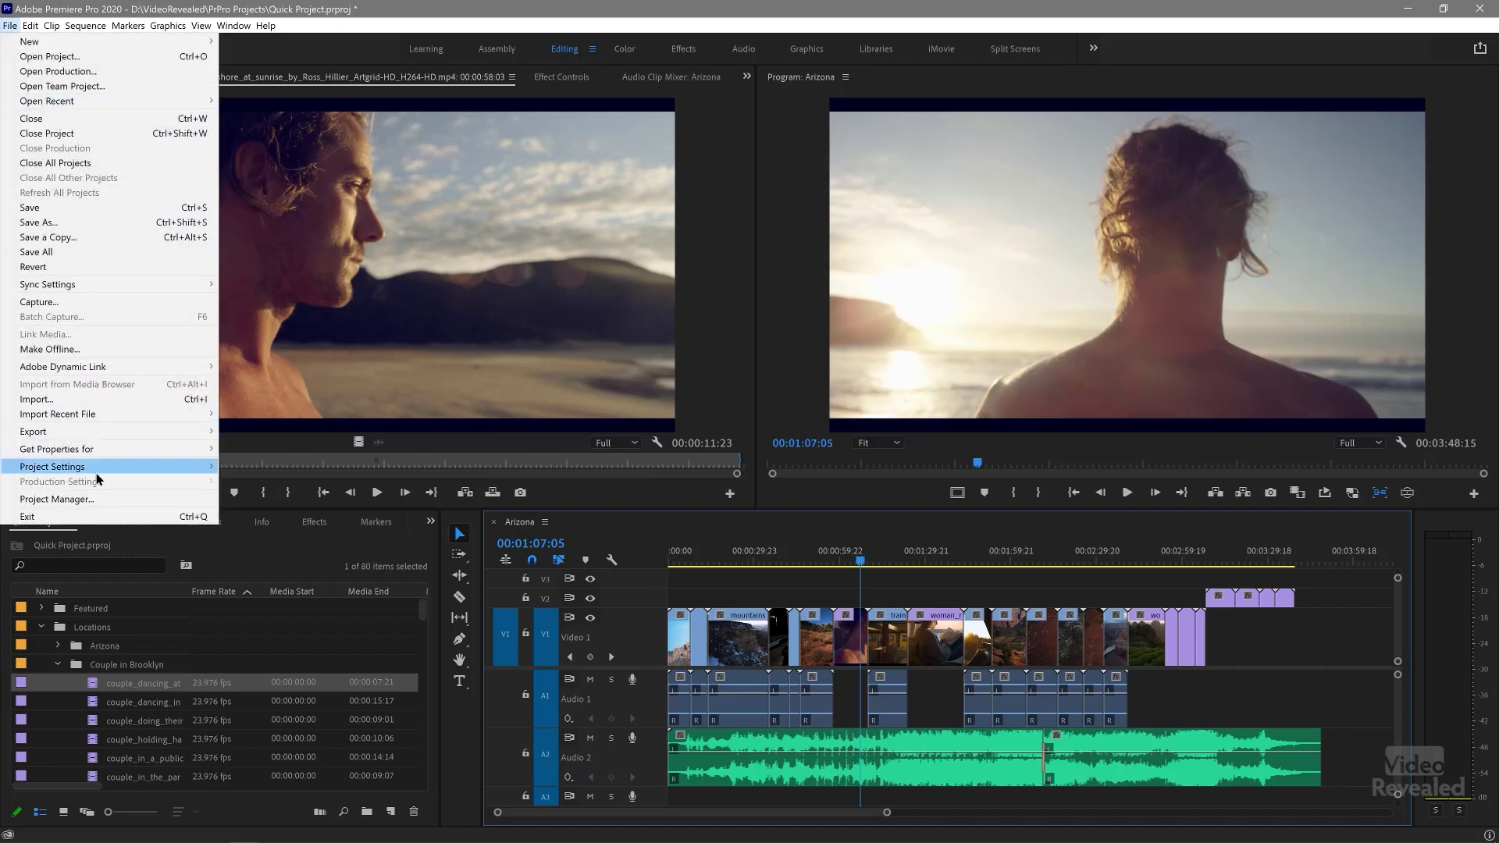
{"action": "mouse_move", "coordinate": [100, 439]}
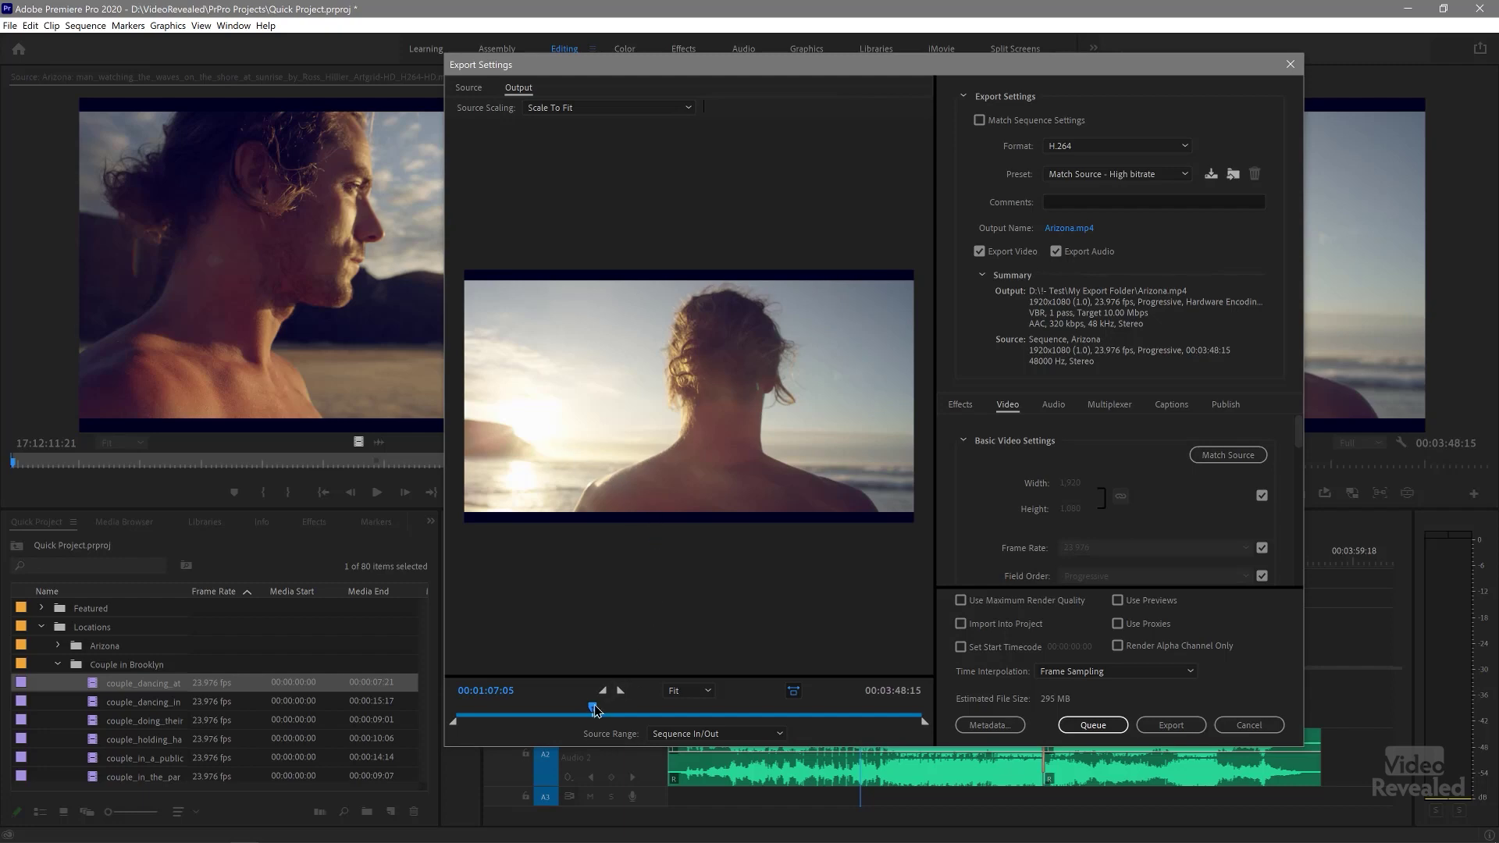
{"action": "left_click_drag", "start_coordinate": [594, 708], "coordinate": [552, 715]}
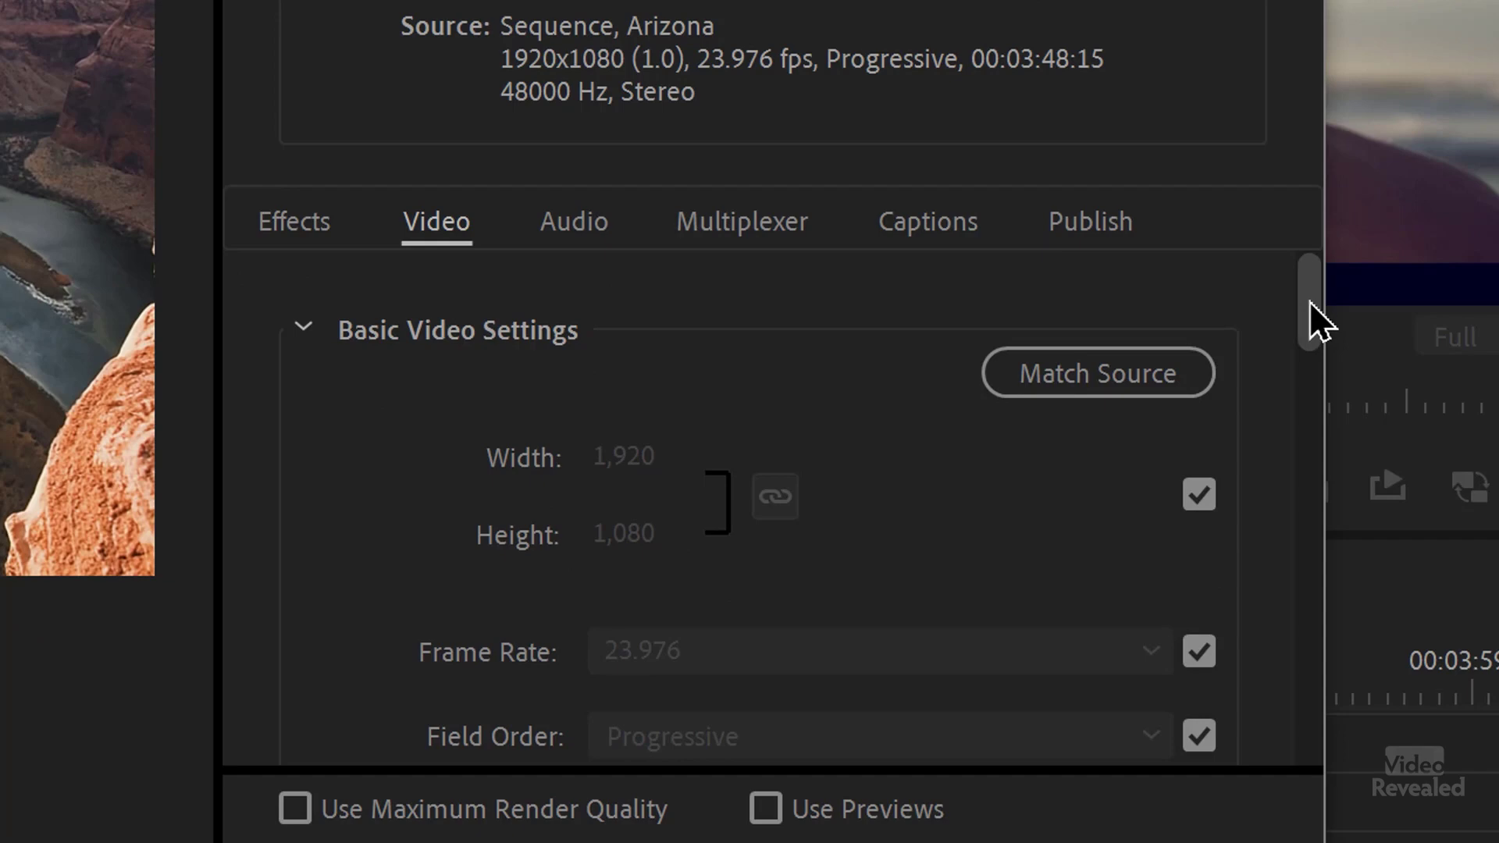
Step: Scroll through the Arizona Video export settings, then cancel the Export Settings dialog
{"action": "left_click_drag", "start_coordinate": [1308, 301], "coordinate": [1302, 340]}
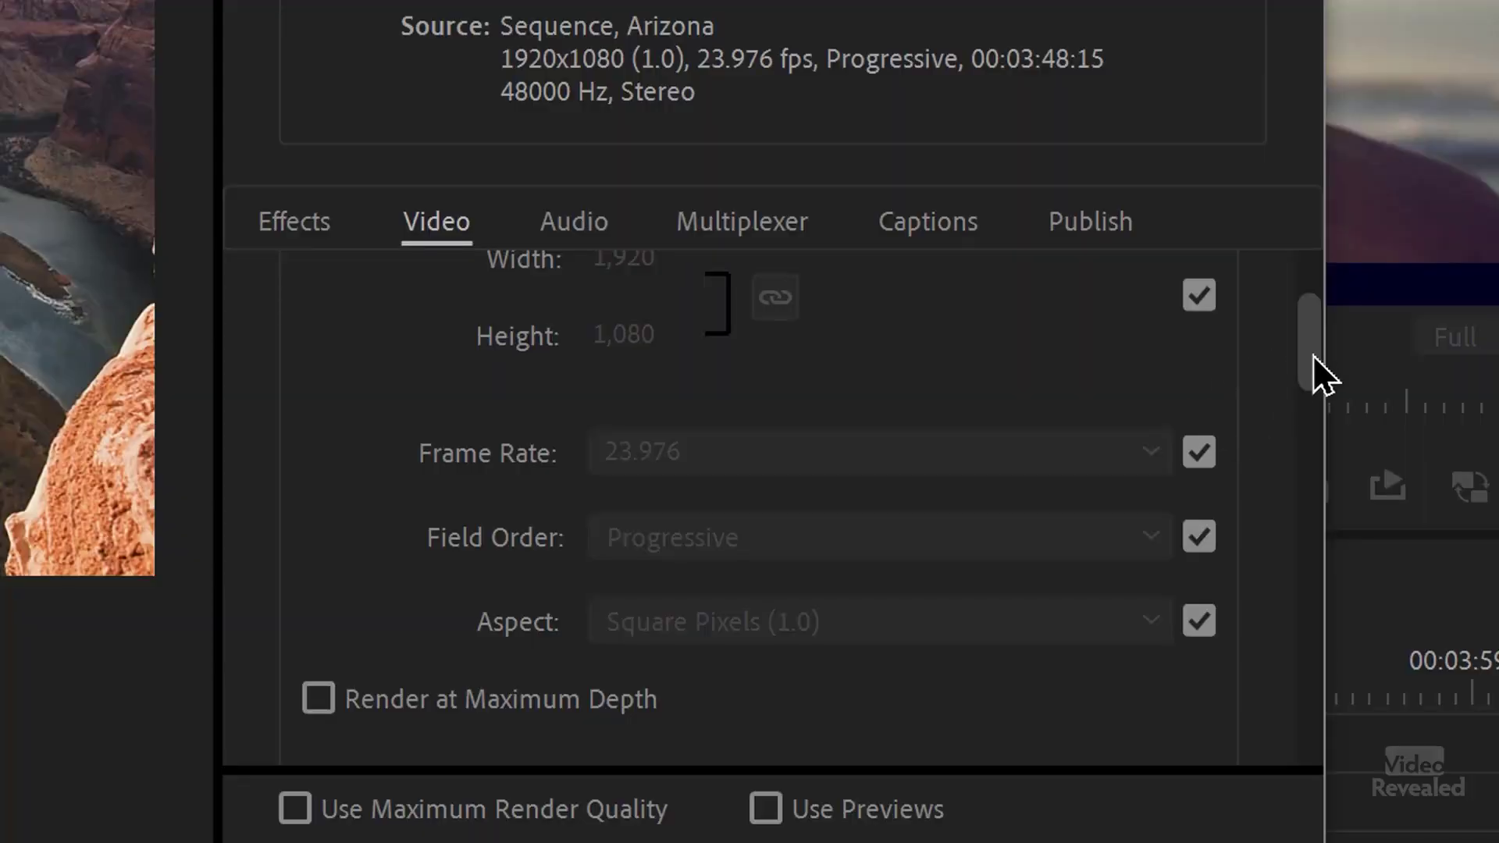
{"action": "left_click_drag", "start_coordinate": [1313, 354], "coordinate": [1265, 403]}
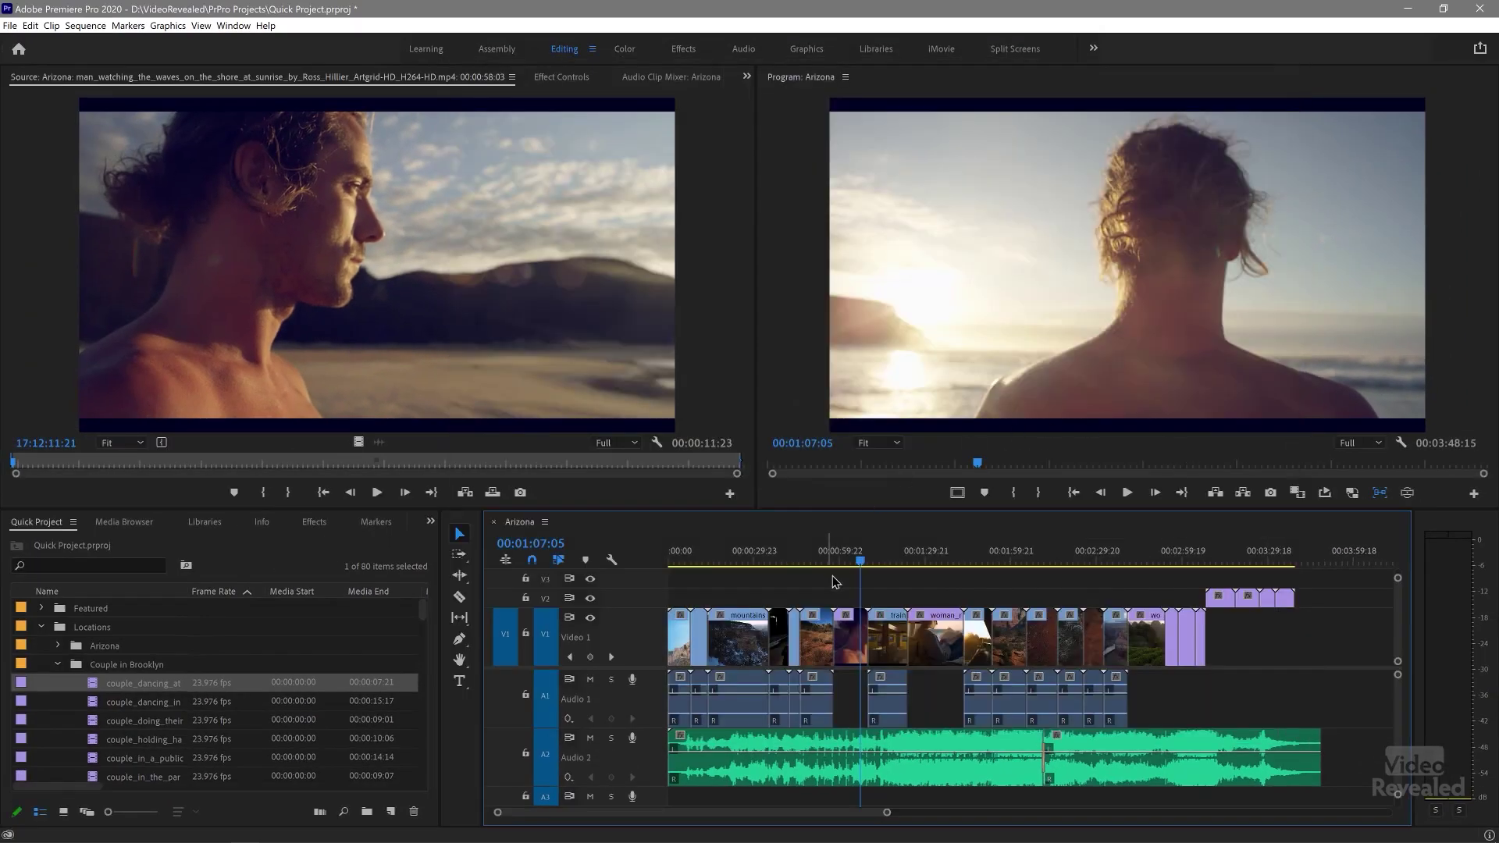
Step: Move the playhead to 00:00:52:17 and open Quick Export's file name and location for Arizona.mp4
{"action": "left_click_drag", "start_coordinate": [849, 556], "coordinate": [821, 561]}
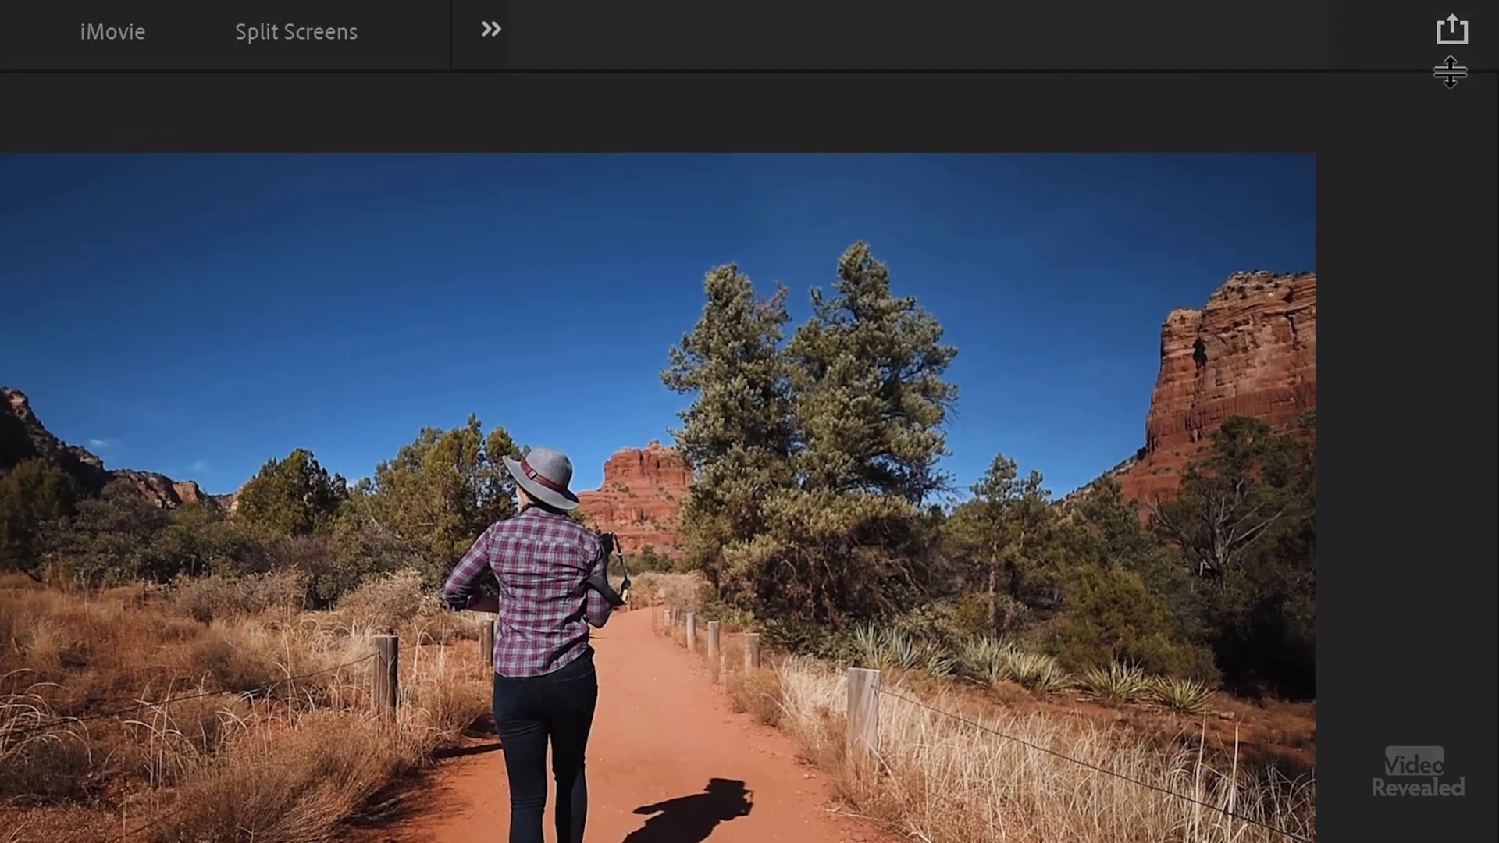
{"action": "left_click", "coordinate": [1454, 39]}
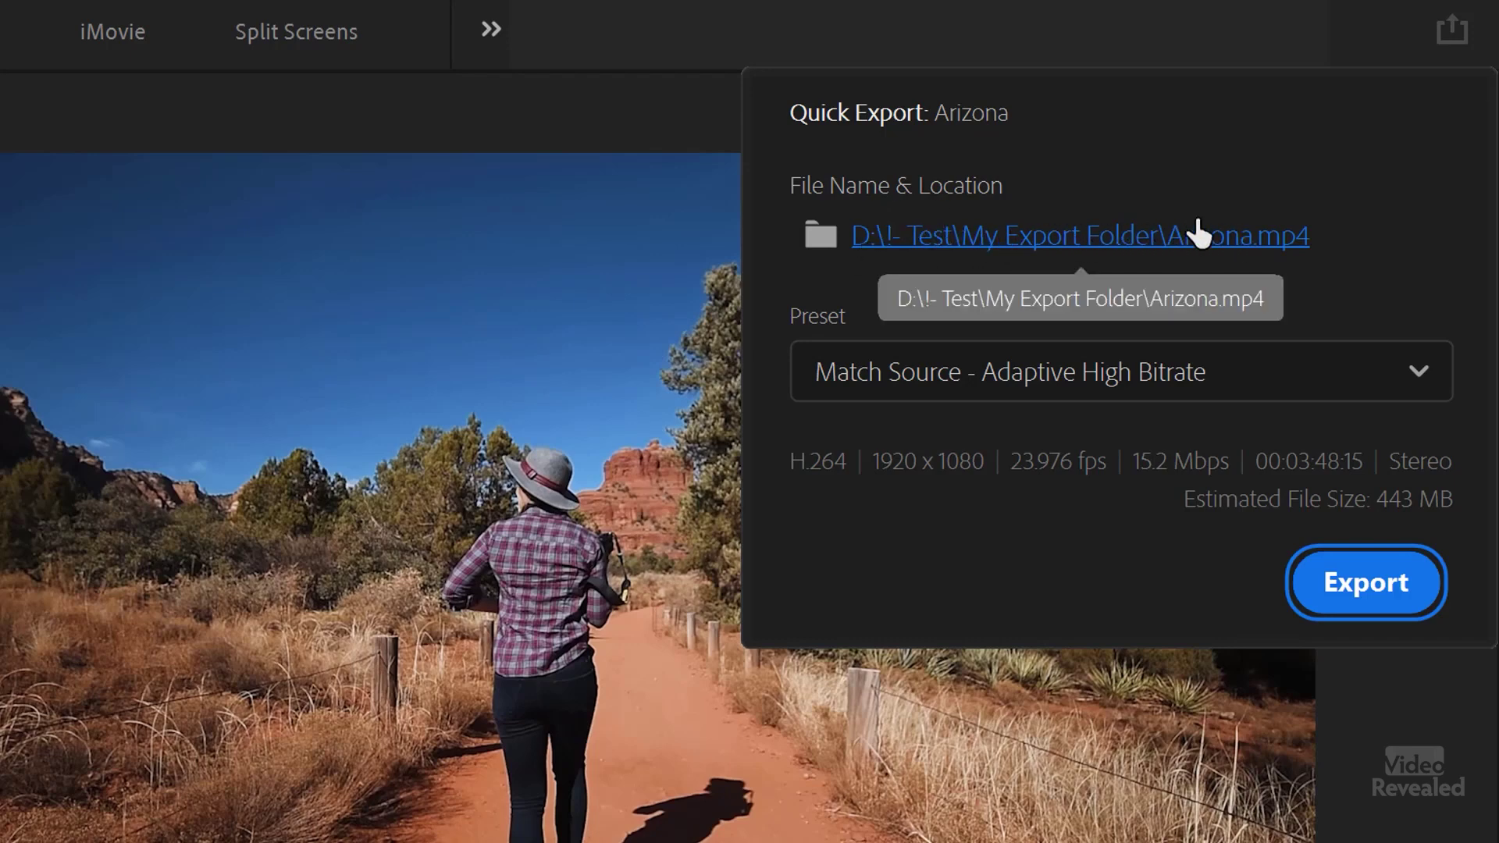
{"action": "left_click", "coordinate": [1093, 246]}
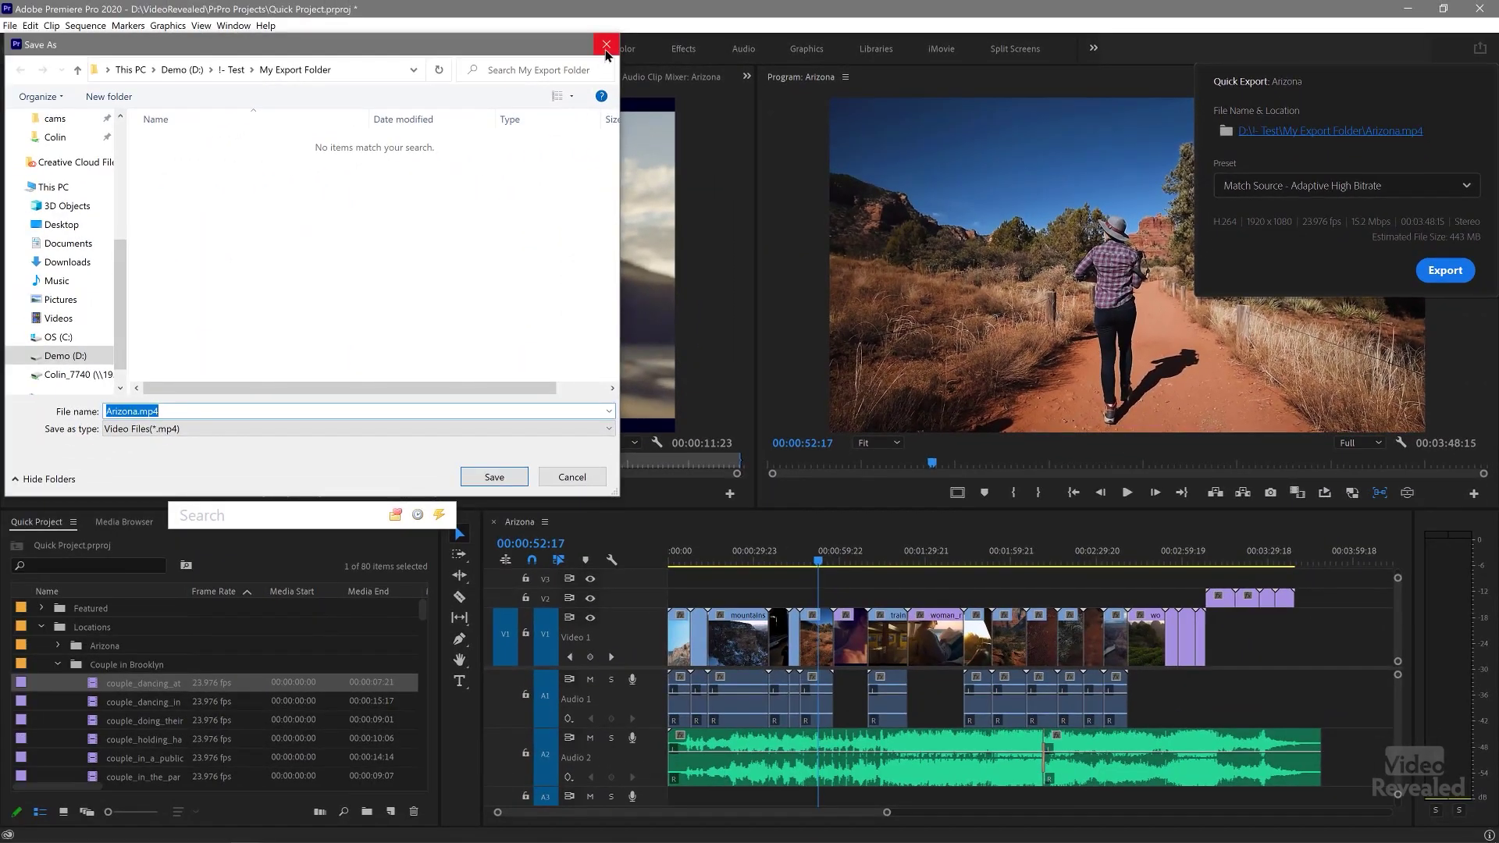
{"action": "left_click", "coordinate": [606, 48]}
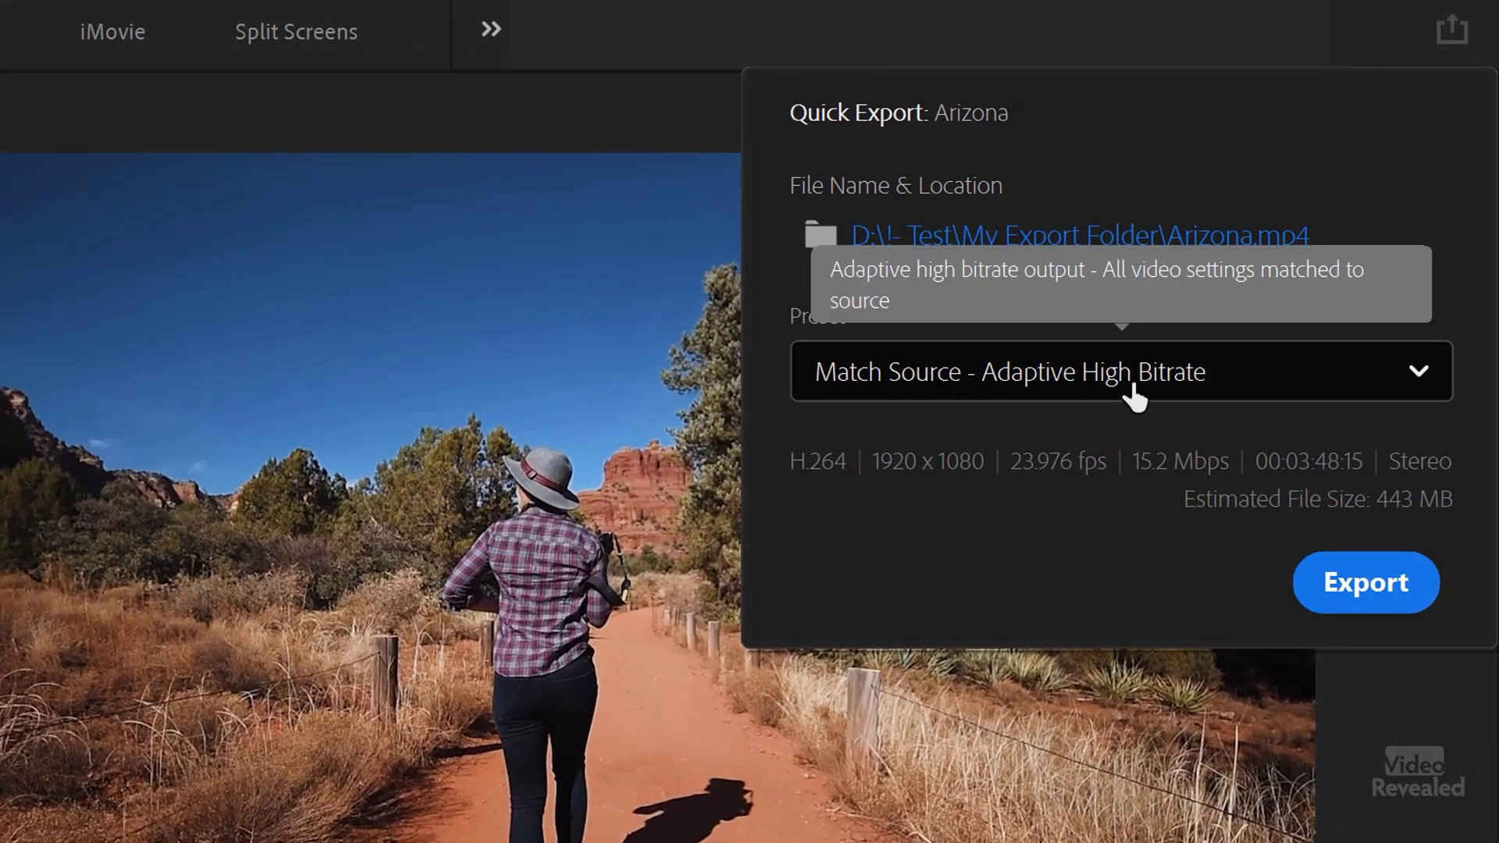
{"action": "left_click", "coordinate": [1342, 389]}
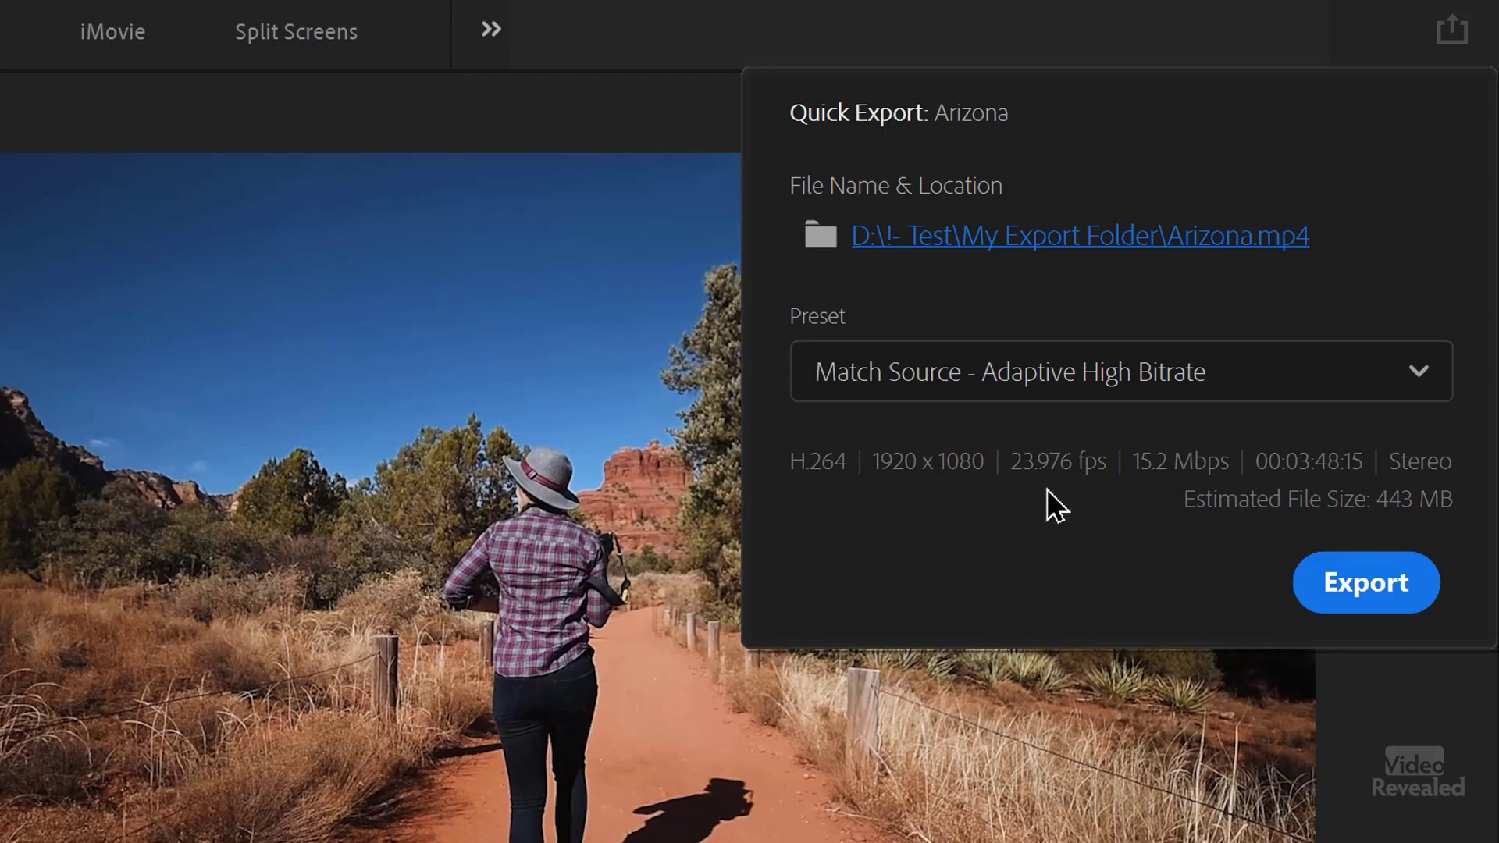
{"action": "mouse_move", "coordinate": [1193, 465]}
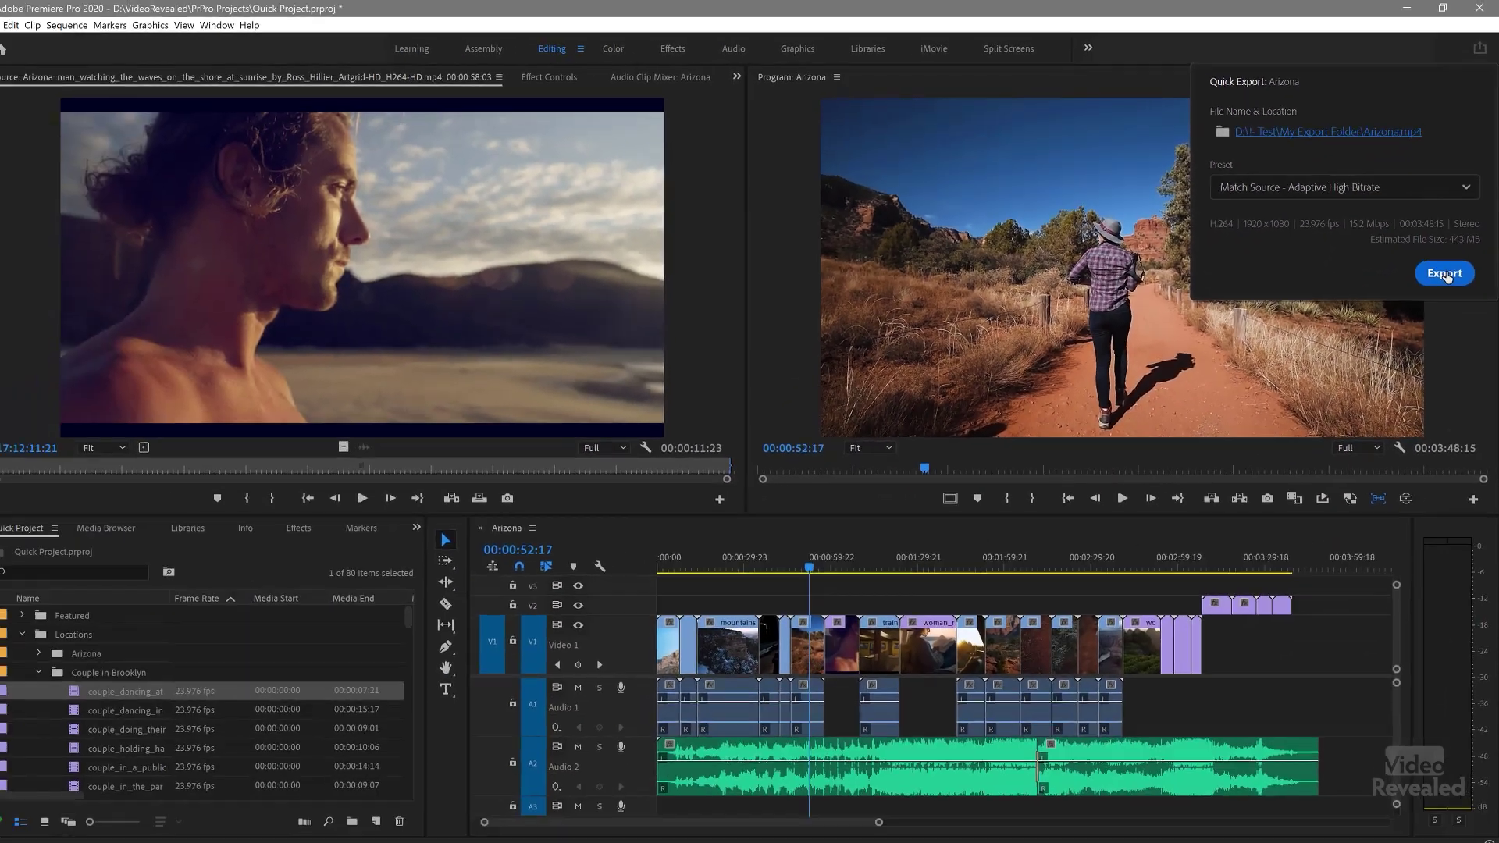
Step: Quick-export the Arizona sequence as Arizona.mp4 and open My Export Folder
{"action": "left_click", "coordinate": [1372, 592]}
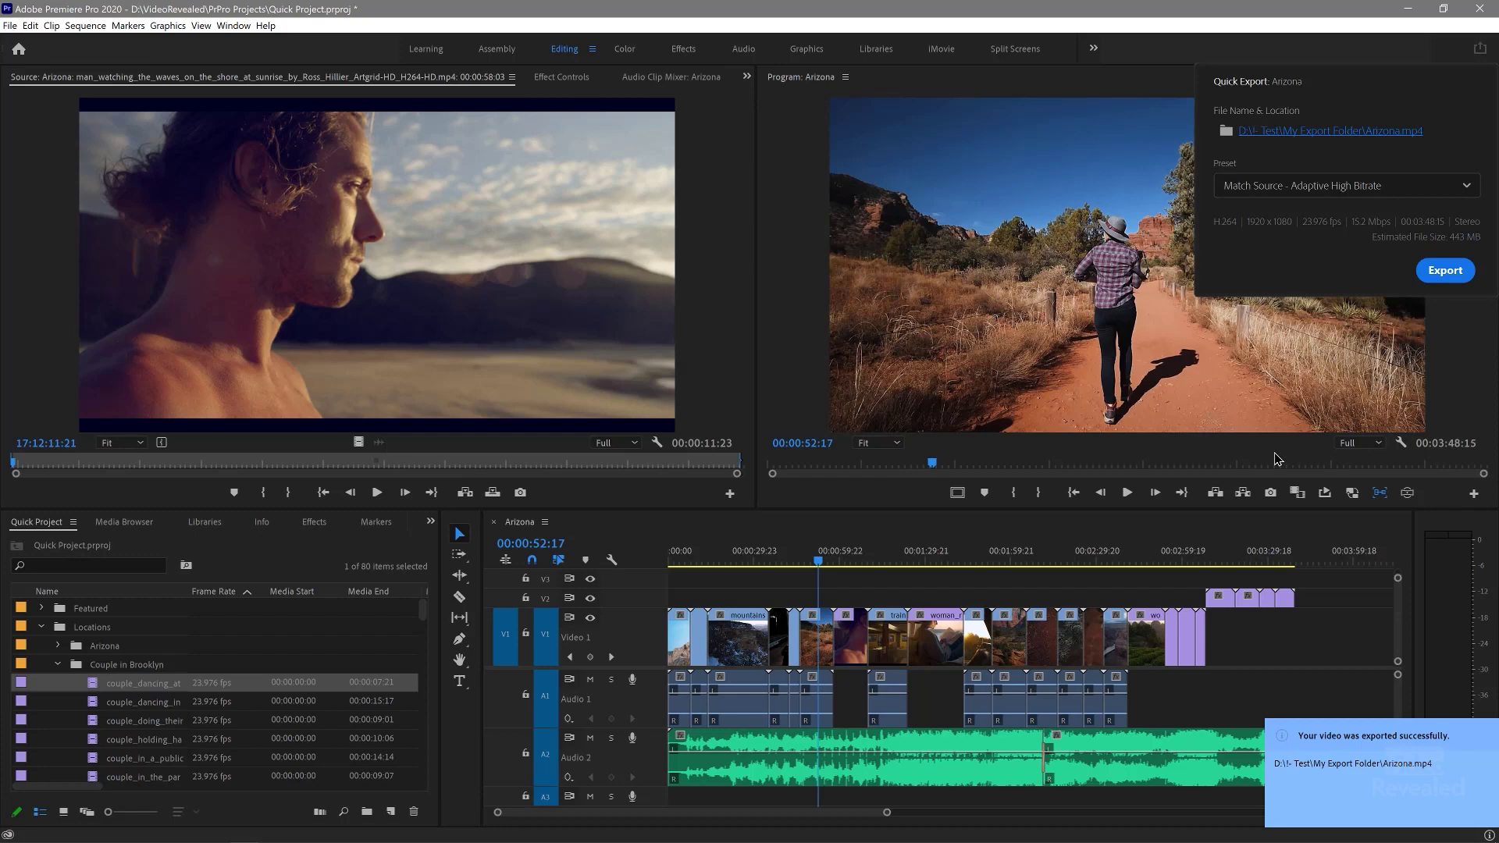
{"action": "left_click", "coordinate": [1353, 764]}
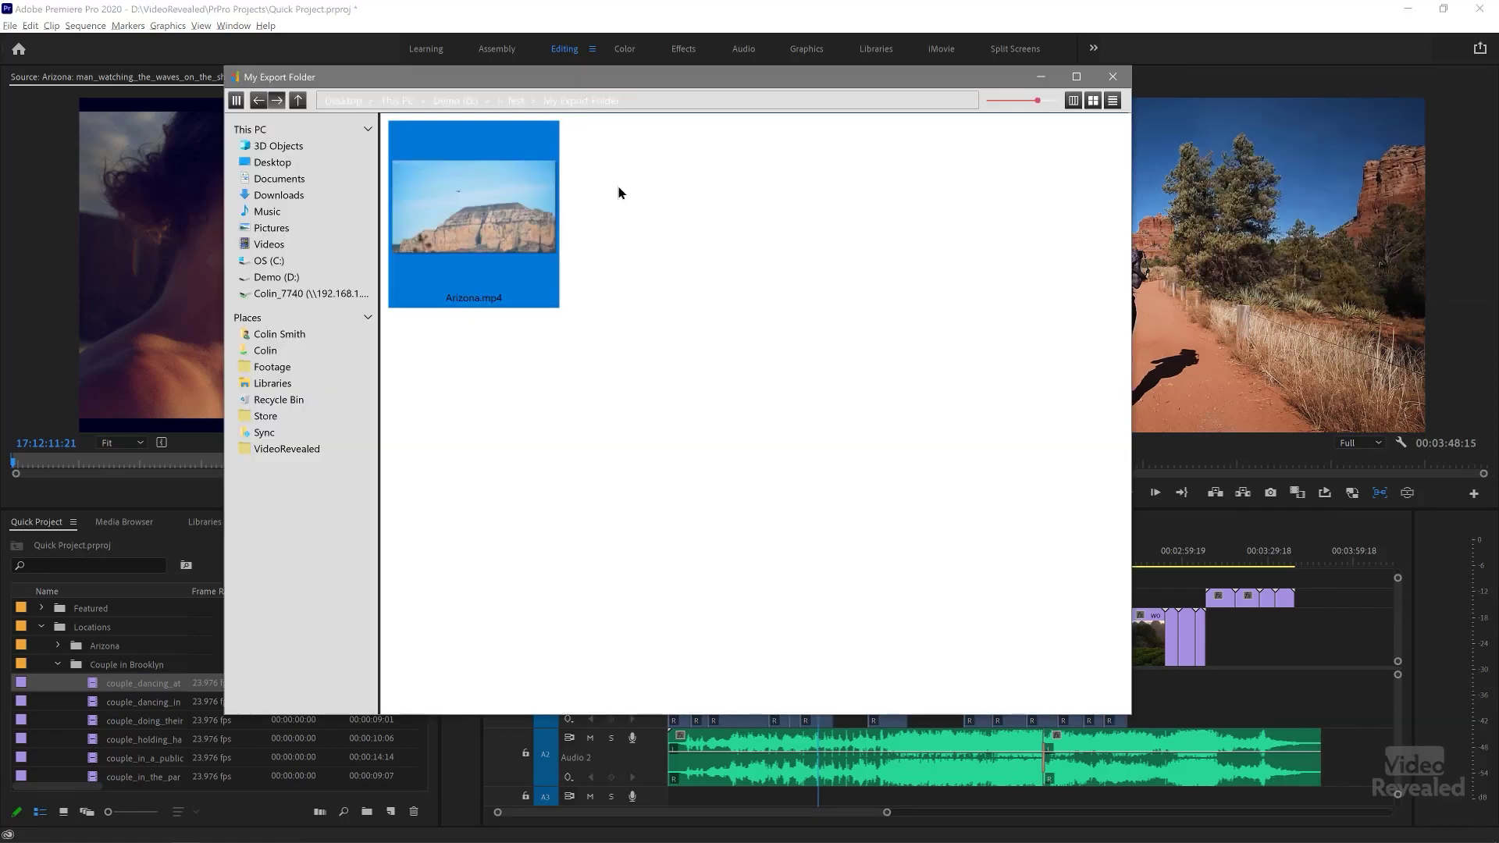
Step: Play back Arizona.mp4 from My Export Folder, then close the player and the folder window
{"action": "left_click", "coordinate": [742, 281]}
{"action": "left_click", "coordinate": [492, 209]}
{"action": "double_click", "coordinate": [490, 205]}
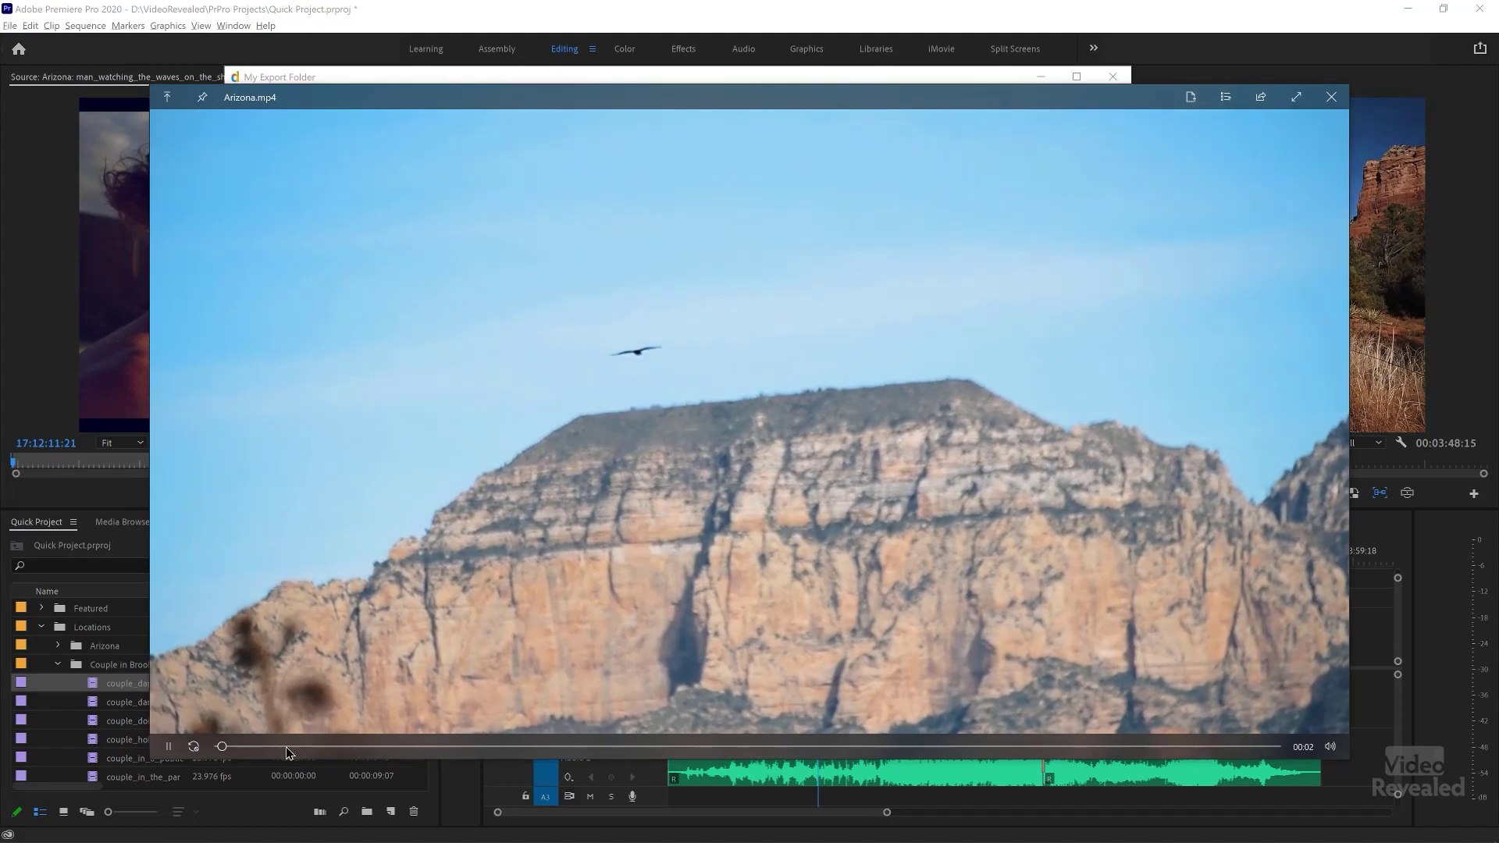
{"action": "left_click_drag", "start_coordinate": [265, 747], "coordinate": [442, 751]}
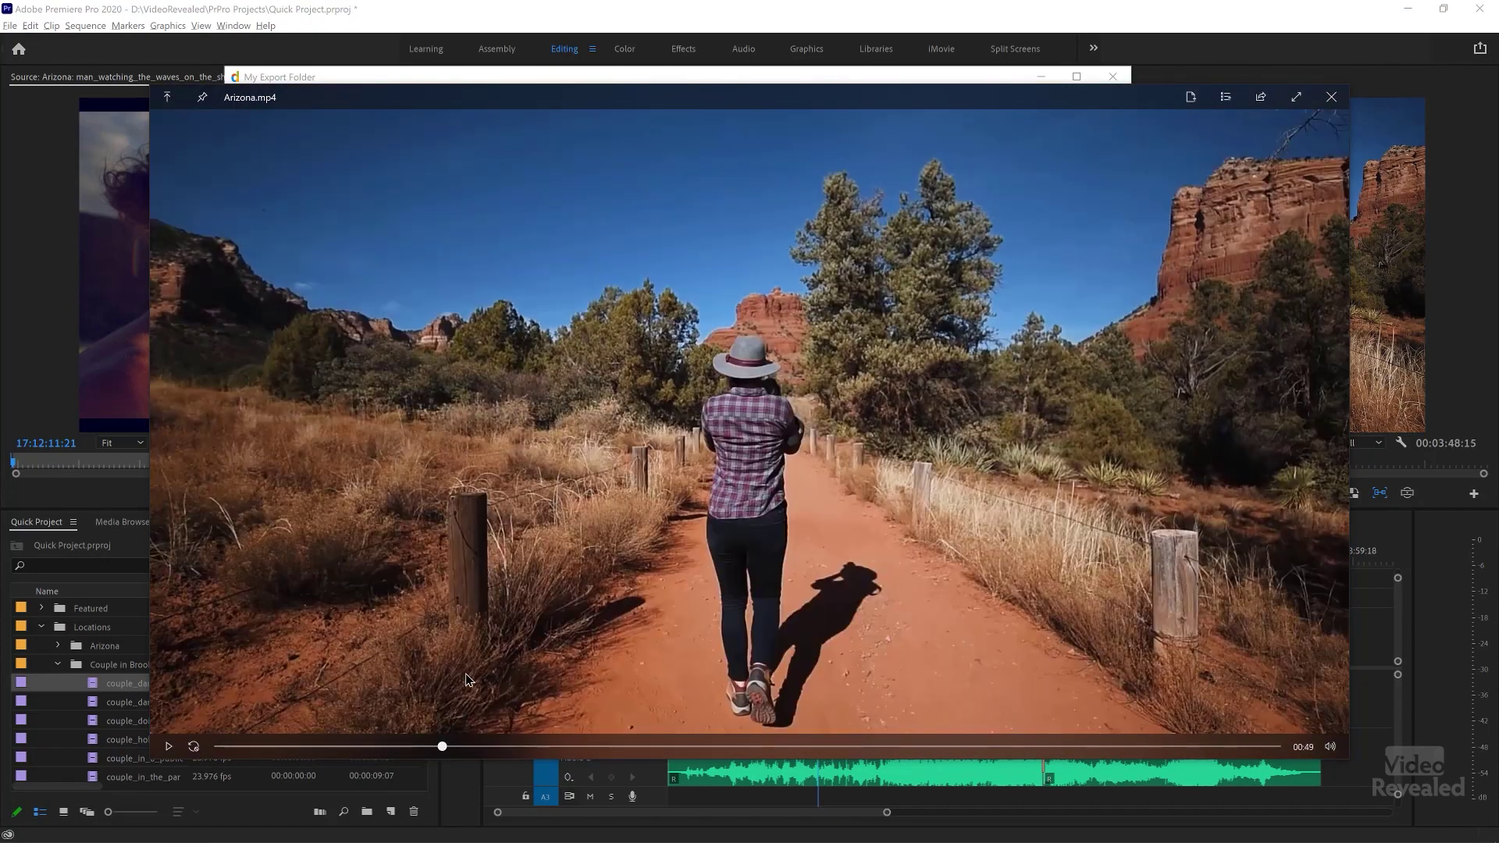
{"action": "key", "text": "space"}
{"action": "left_click", "coordinate": [826, 278]}
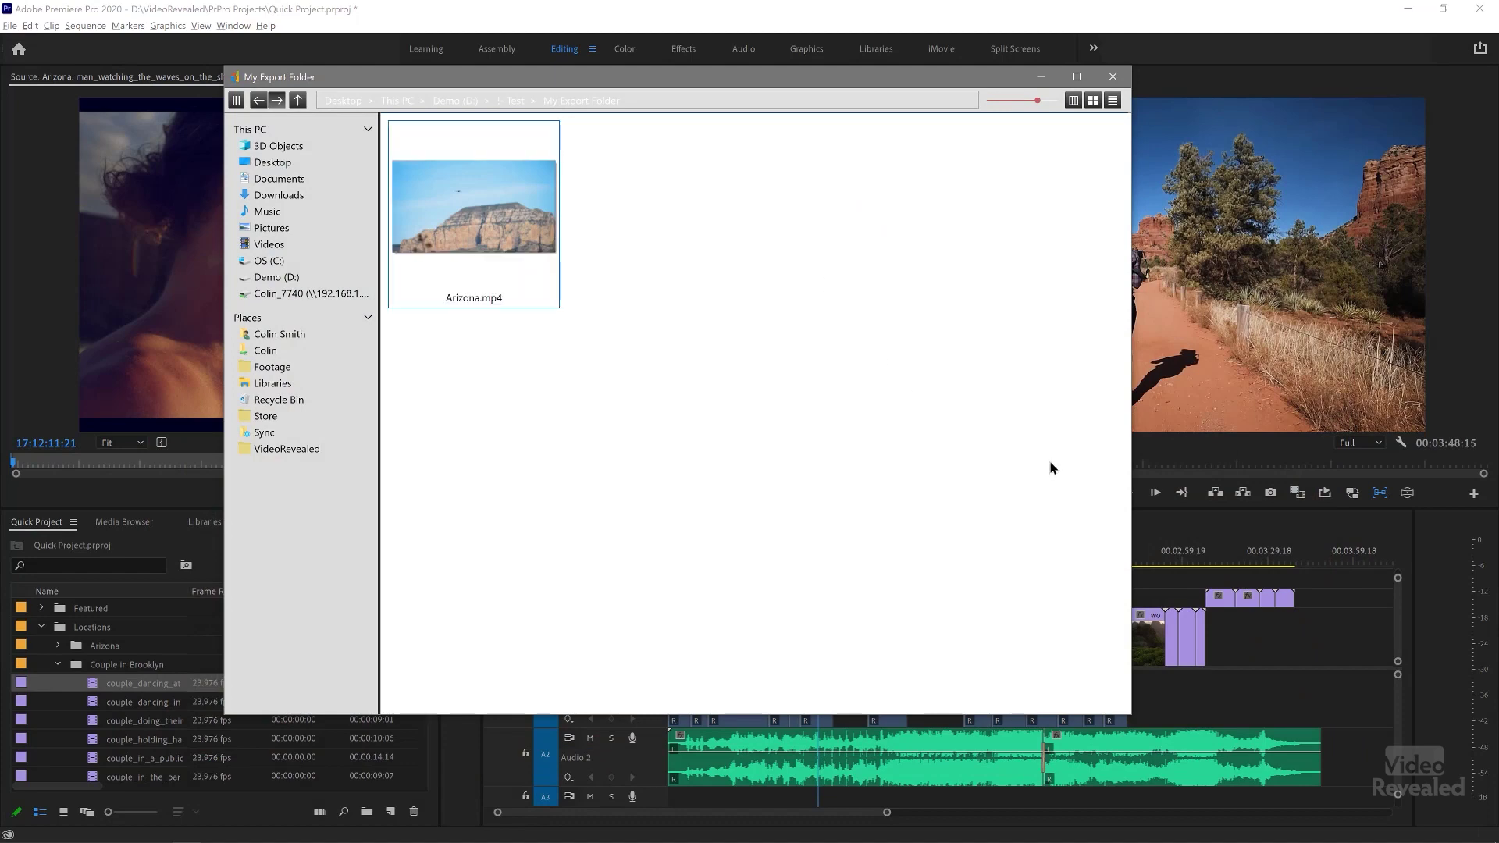
{"action": "left_click", "coordinate": [1230, 548]}
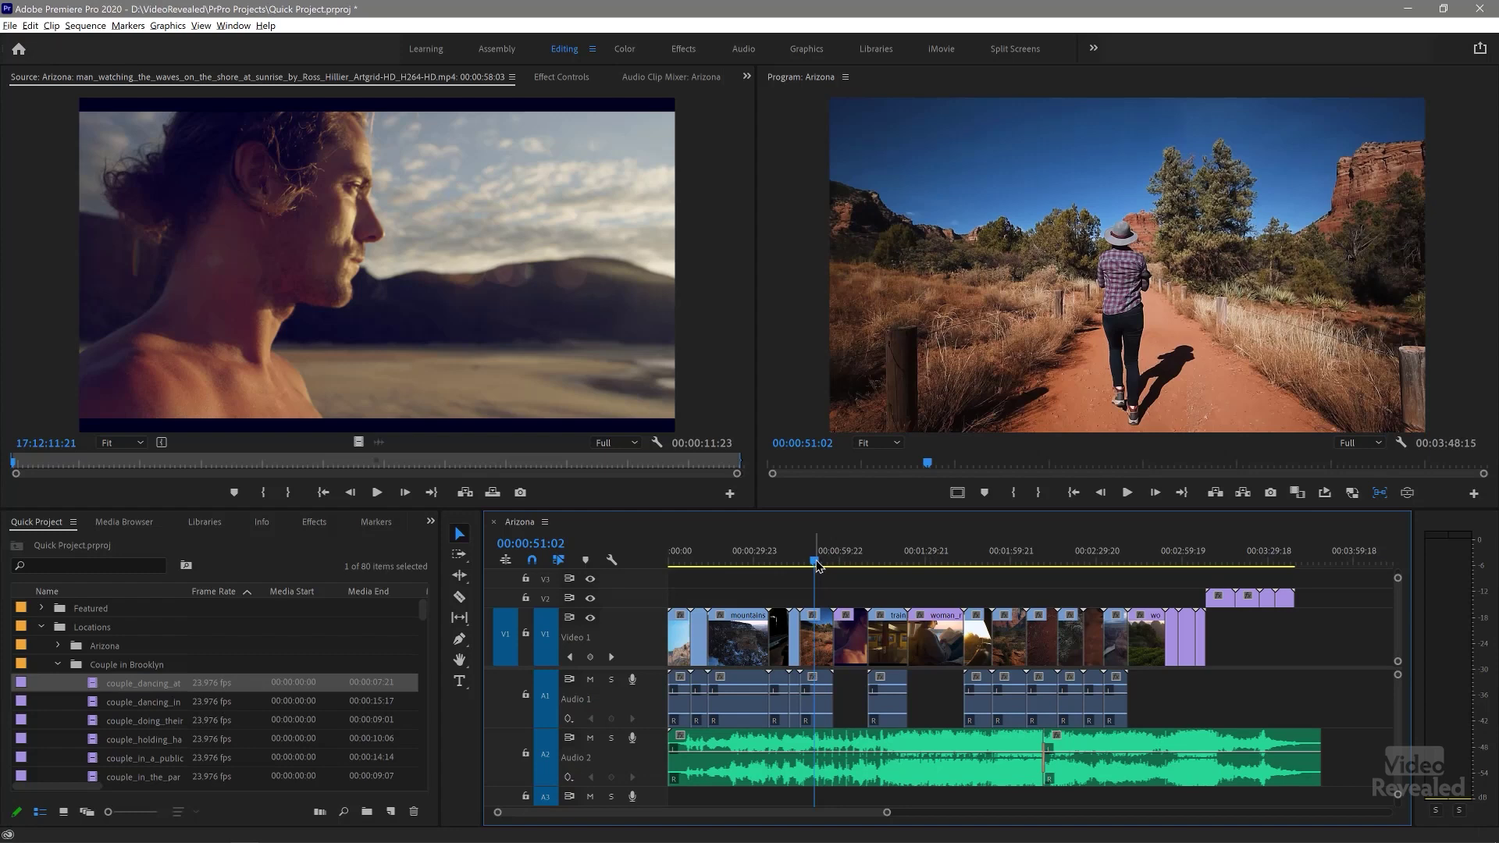
Step: Mark an 00:00:11:22 in/out range on the woman-walking clip and open Quick Export targeting Arizona_1.mp4
{"action": "key", "text": "x"}
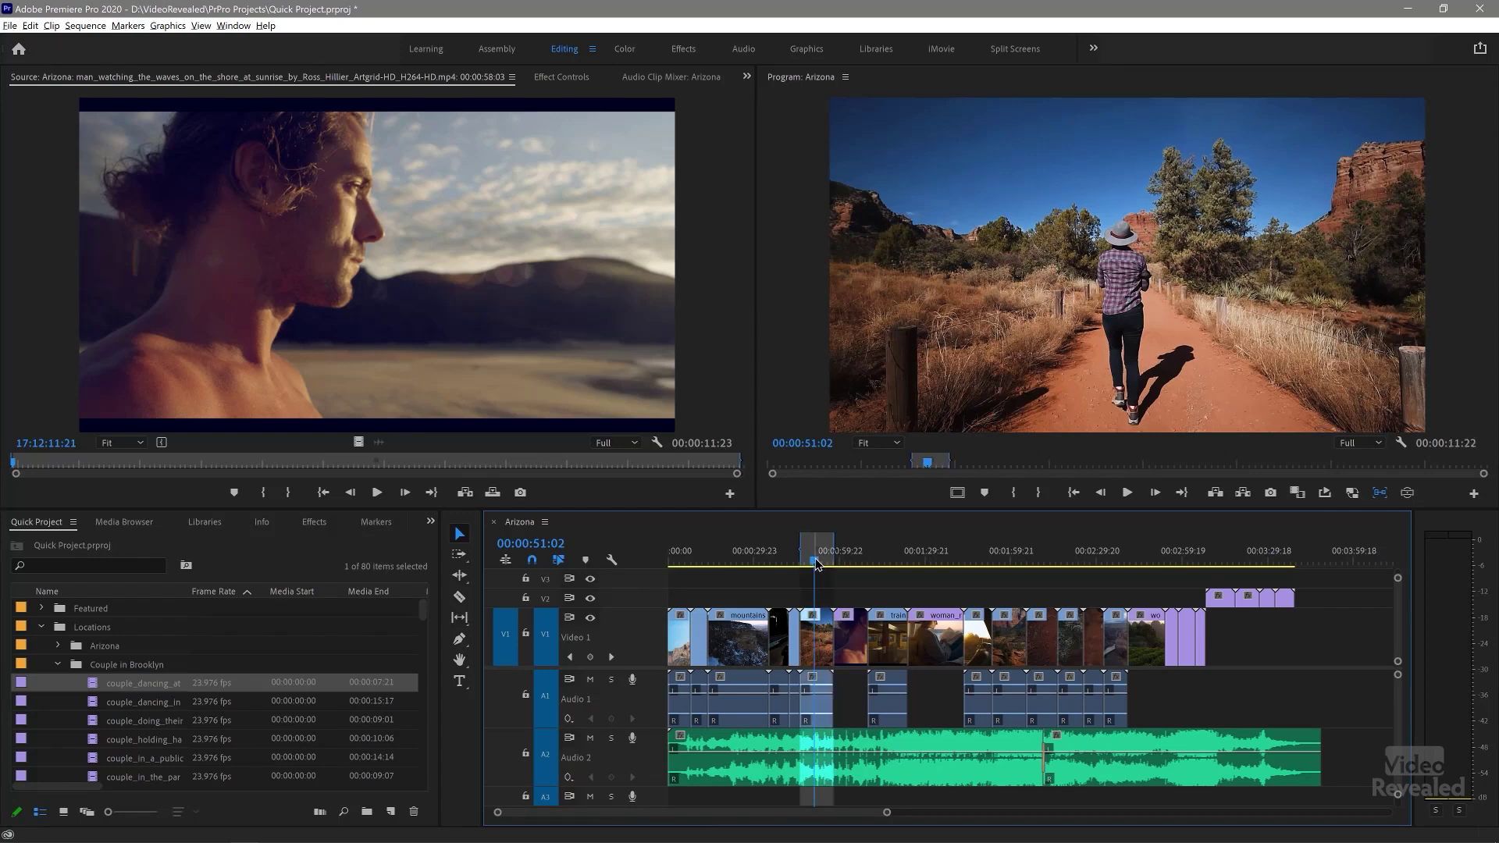
{"action": "key", "text": "="}
{"action": "key", "text": "="}
{"action": "key", "text": "="}
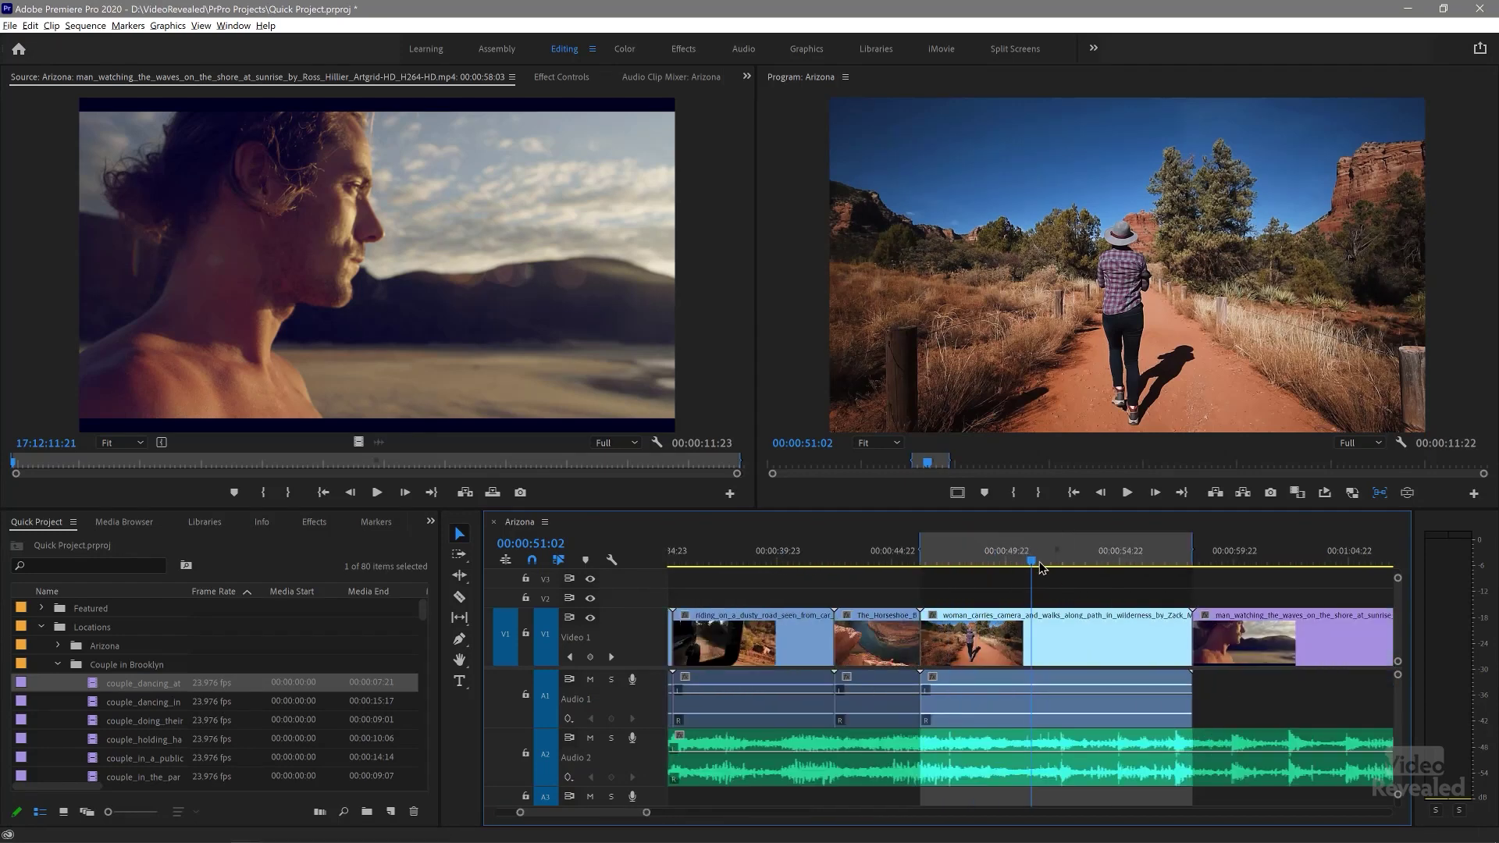
{"action": "left_click_drag", "start_coordinate": [1030, 559], "coordinate": [880, 561]}
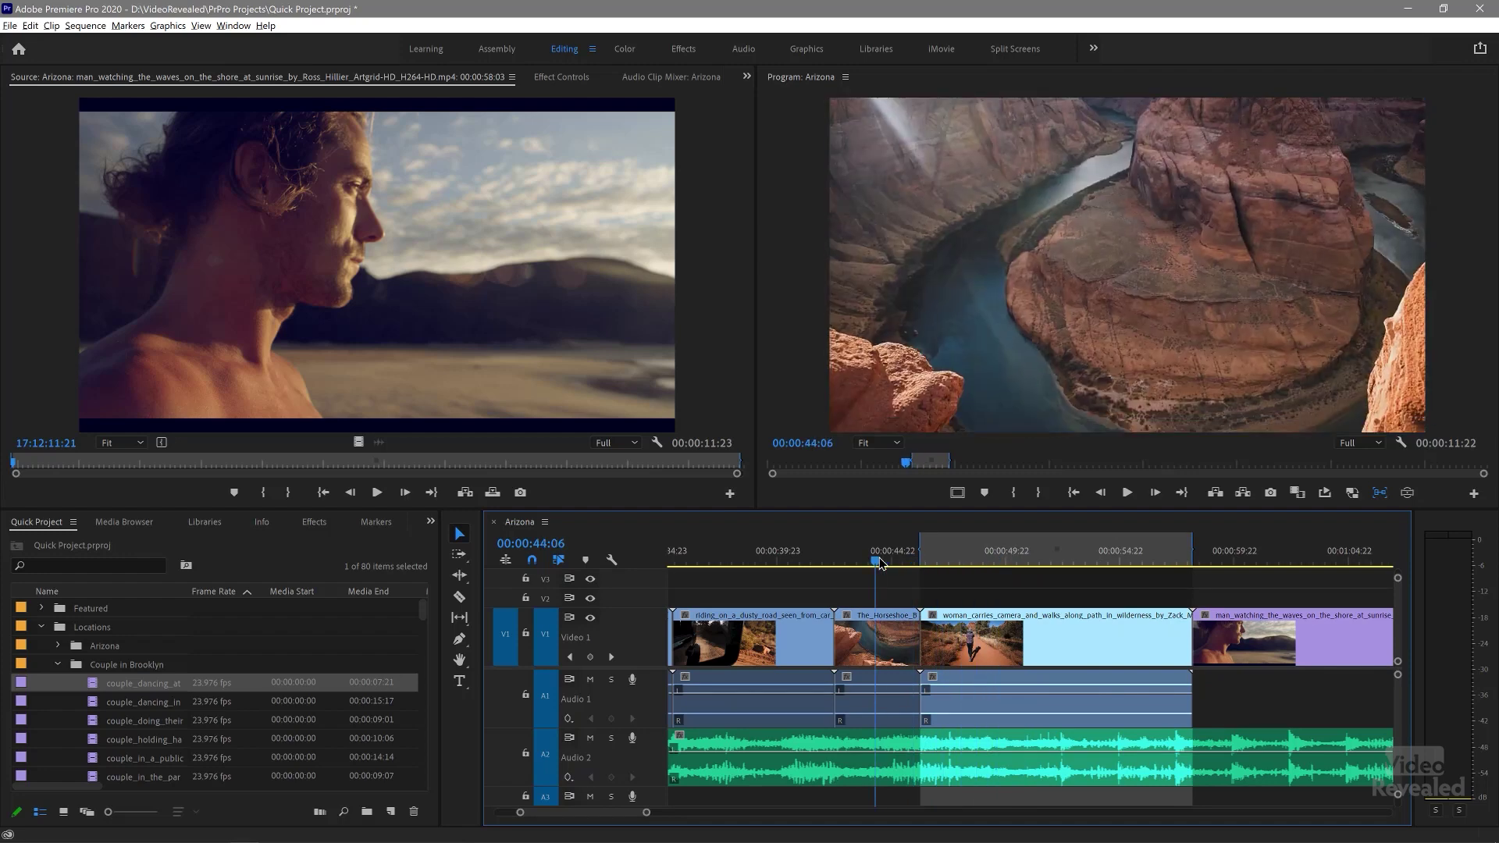
{"action": "key", "text": "x"}
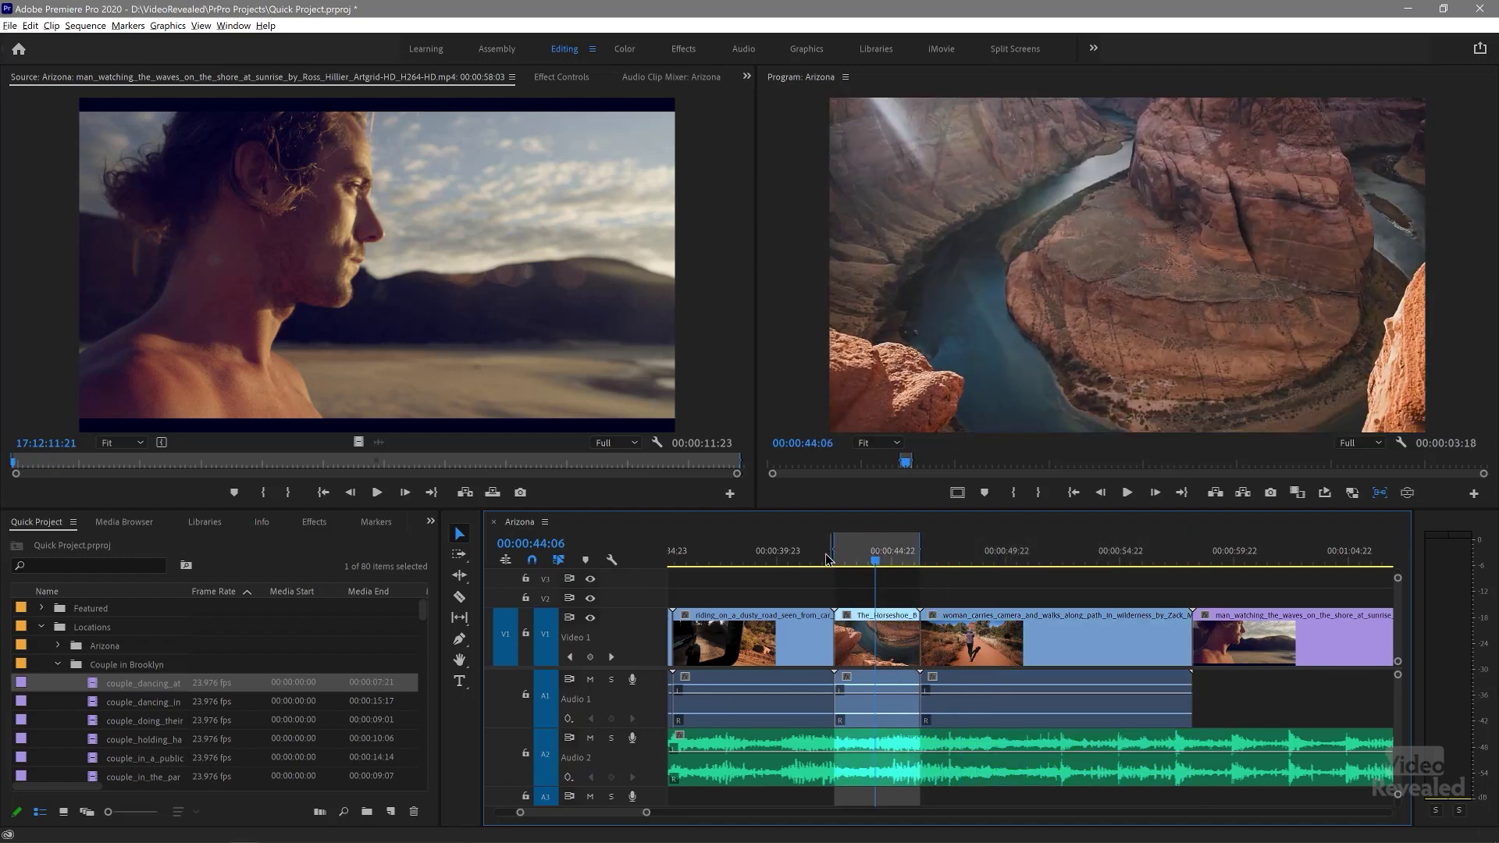
{"action": "left_click", "coordinate": [808, 559]}
{"action": "key", "text": "x"}
{"action": "left_click", "coordinate": [988, 555]}
{"action": "key", "text": "x"}
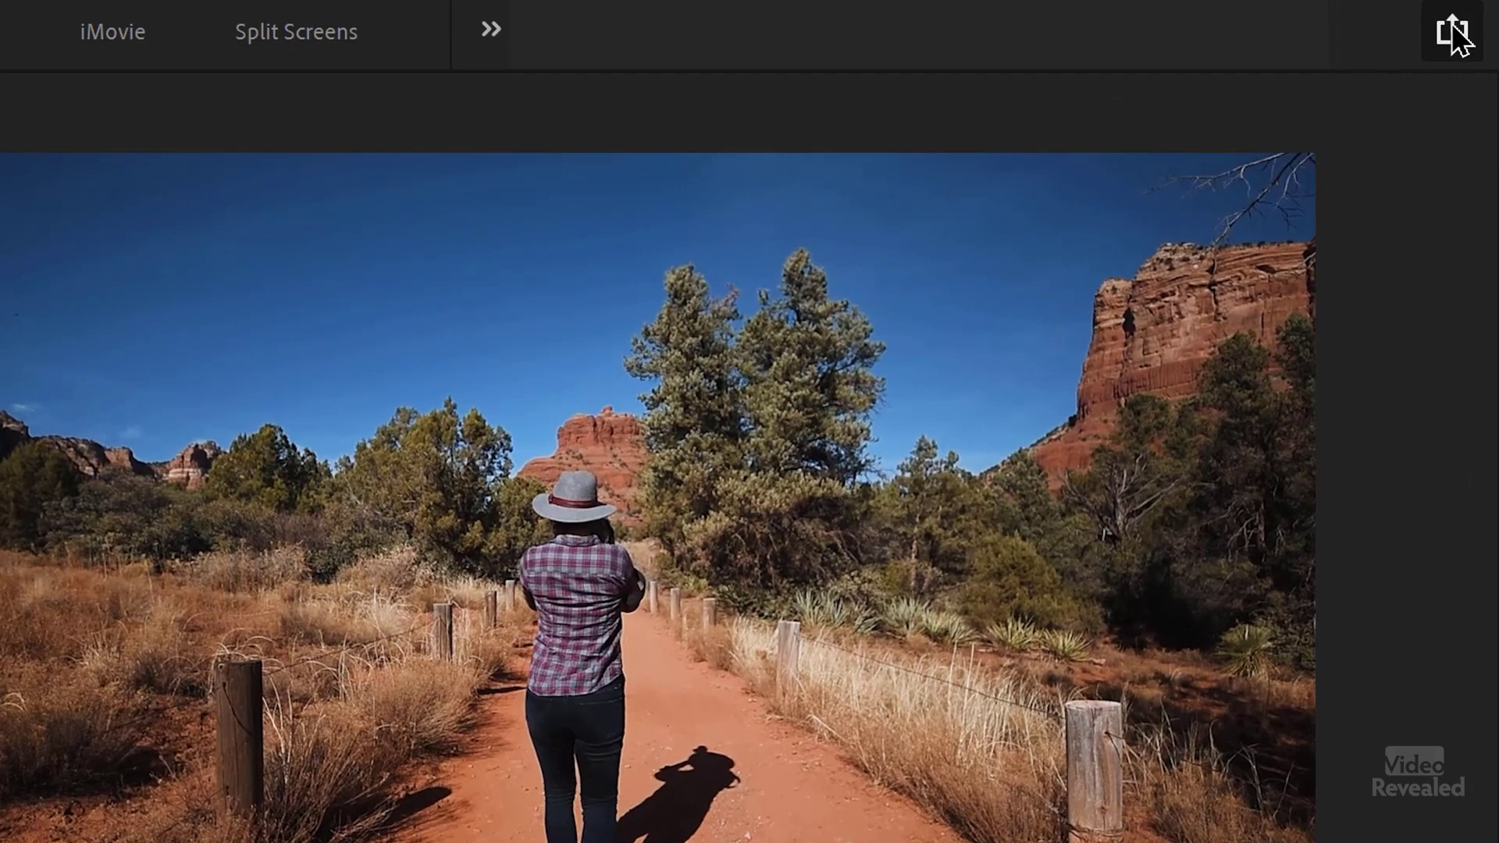
{"action": "left_click", "coordinate": [1453, 32]}
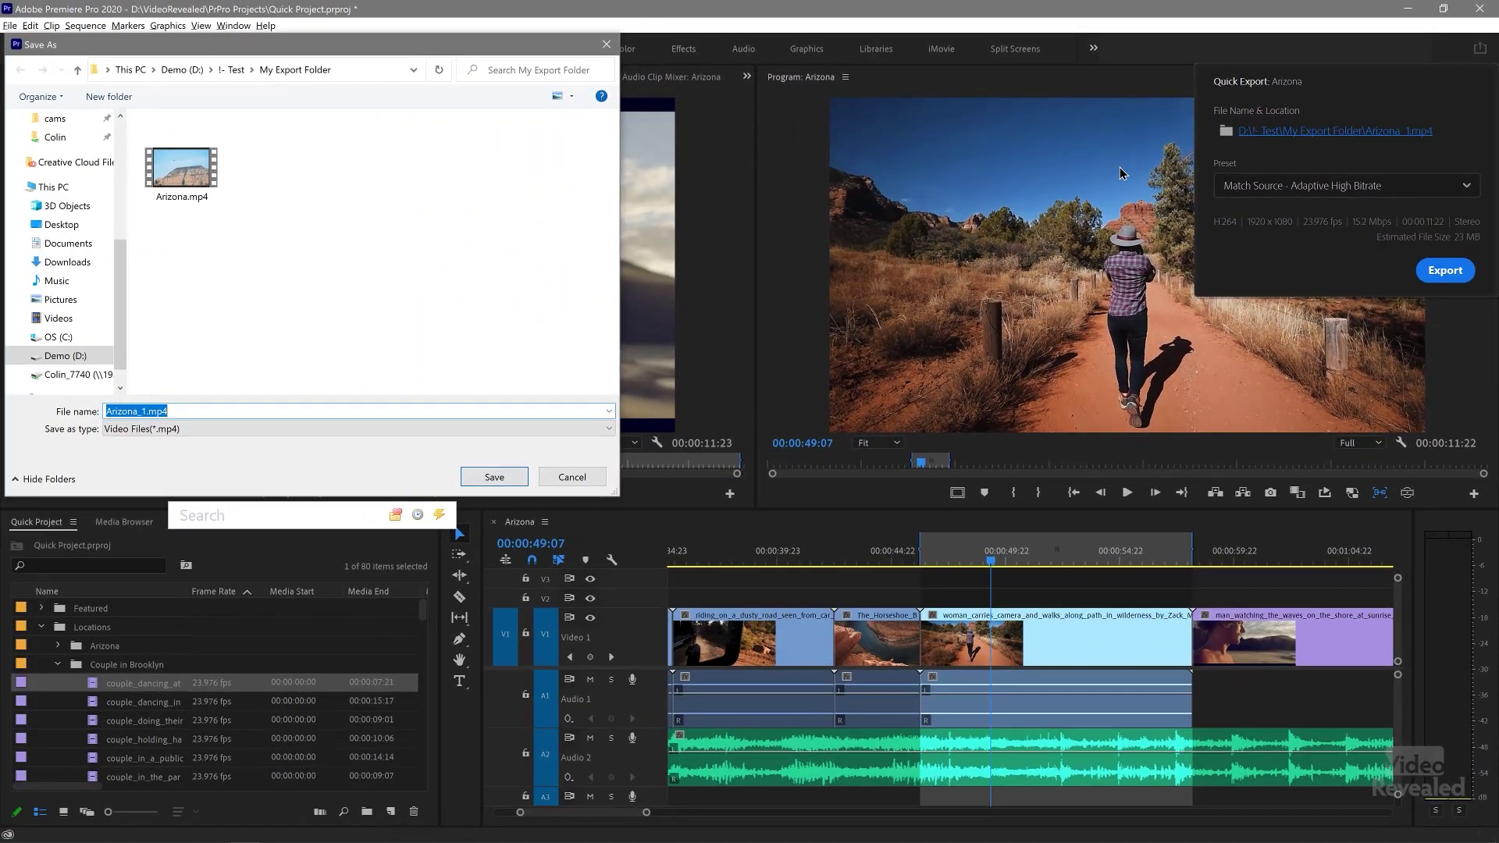
Step: Export the marked range as Woman walking.mp4 and play it back from My Export Folder
{"action": "type", "text": "Woman walking"}
{"action": "left_click", "coordinate": [511, 478]}
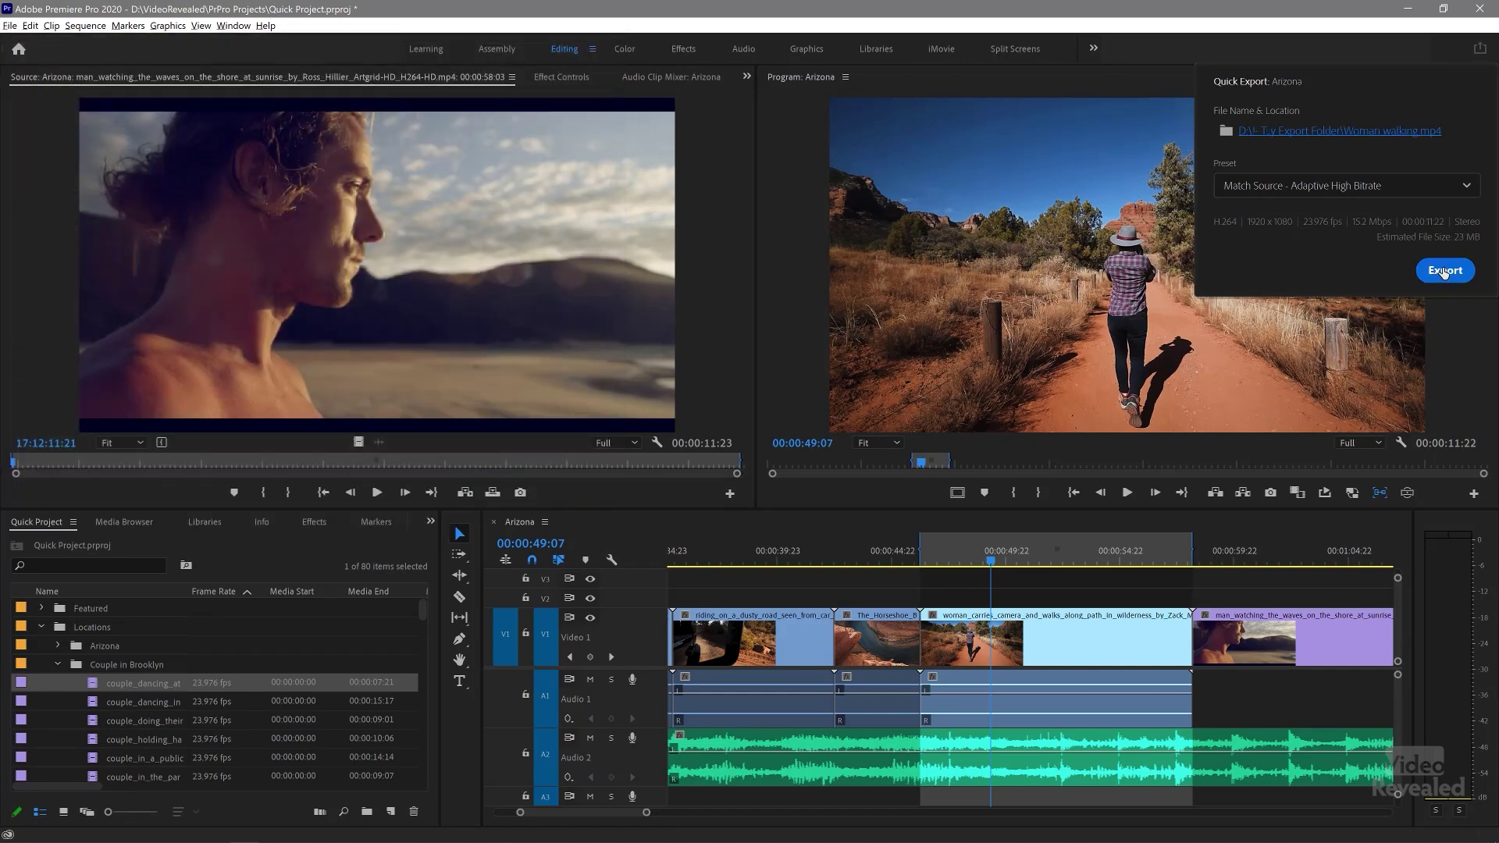
{"action": "left_click", "coordinate": [1445, 271]}
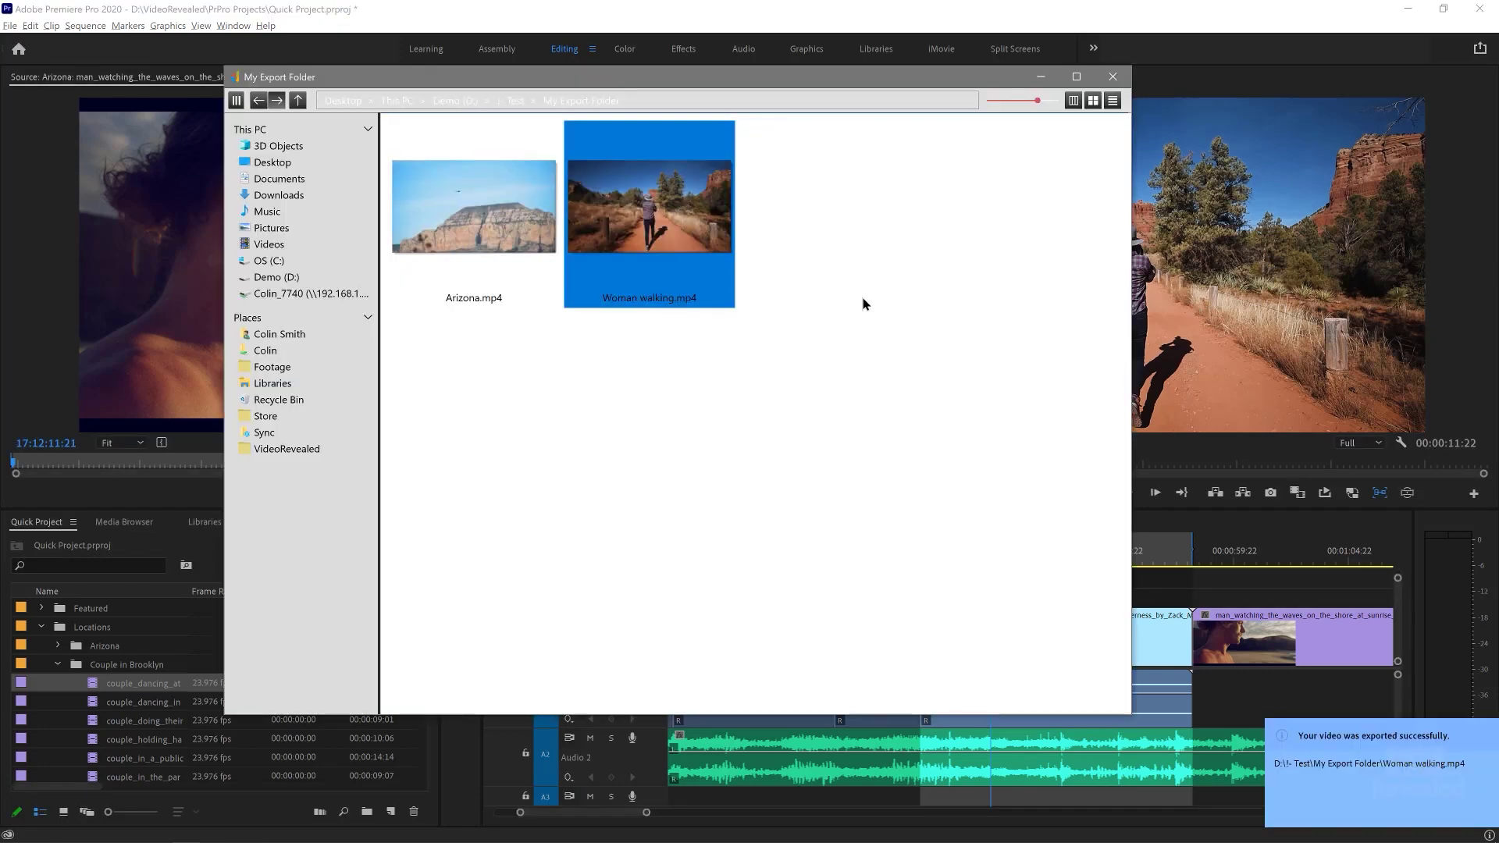
{"action": "double_click", "coordinate": [660, 224]}
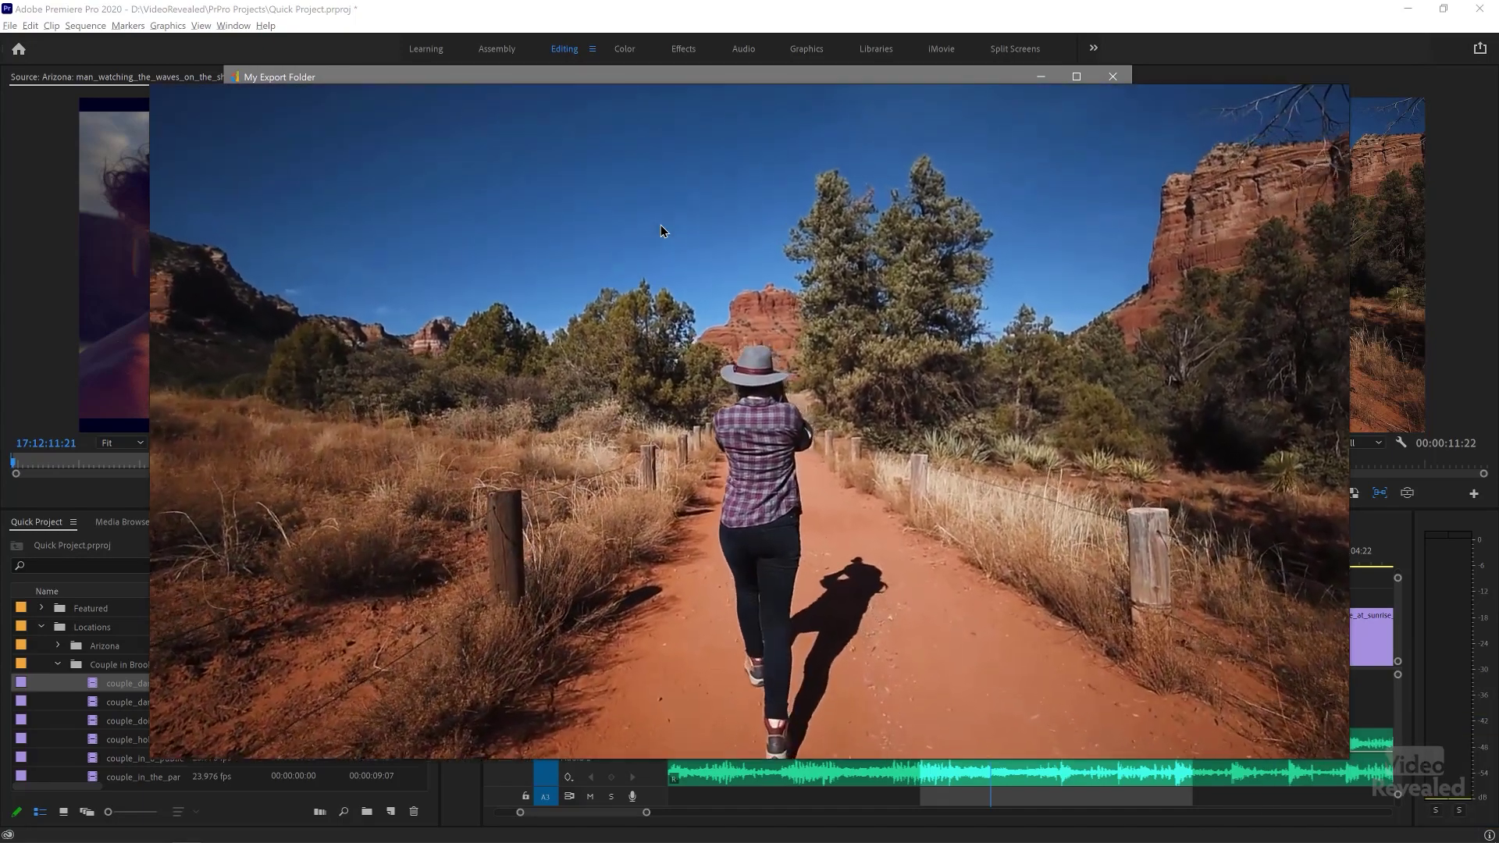
{"action": "key", "text": "alt+F4"}
{"action": "key", "text": "alt+F4"}
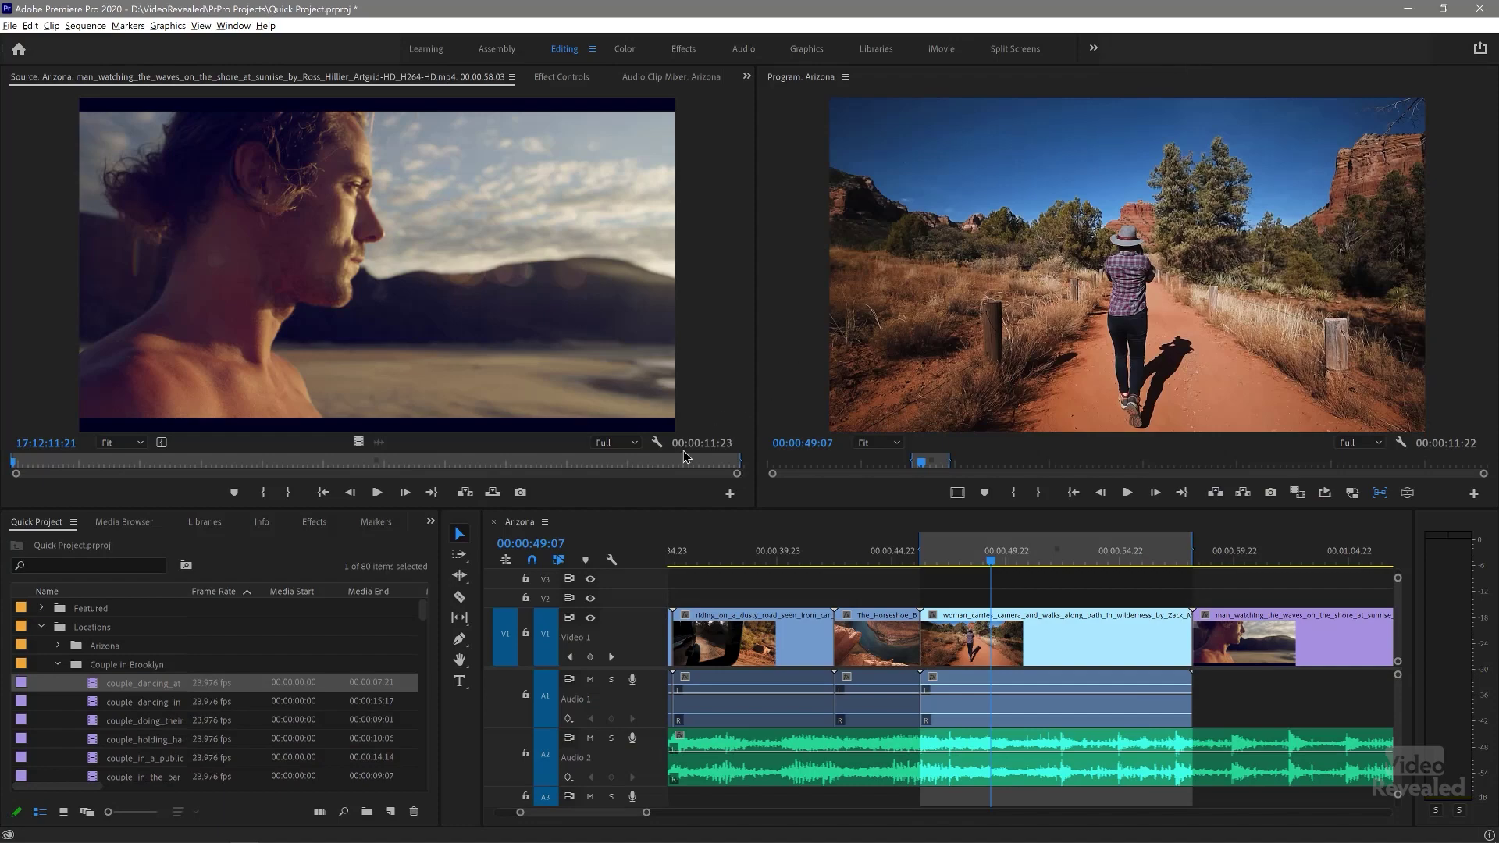
Step: Select the bird_flying clip in the Arizona bin and open Quick Export for its 00:00:08:02 duration
{"action": "left_click", "coordinate": [989, 570]}
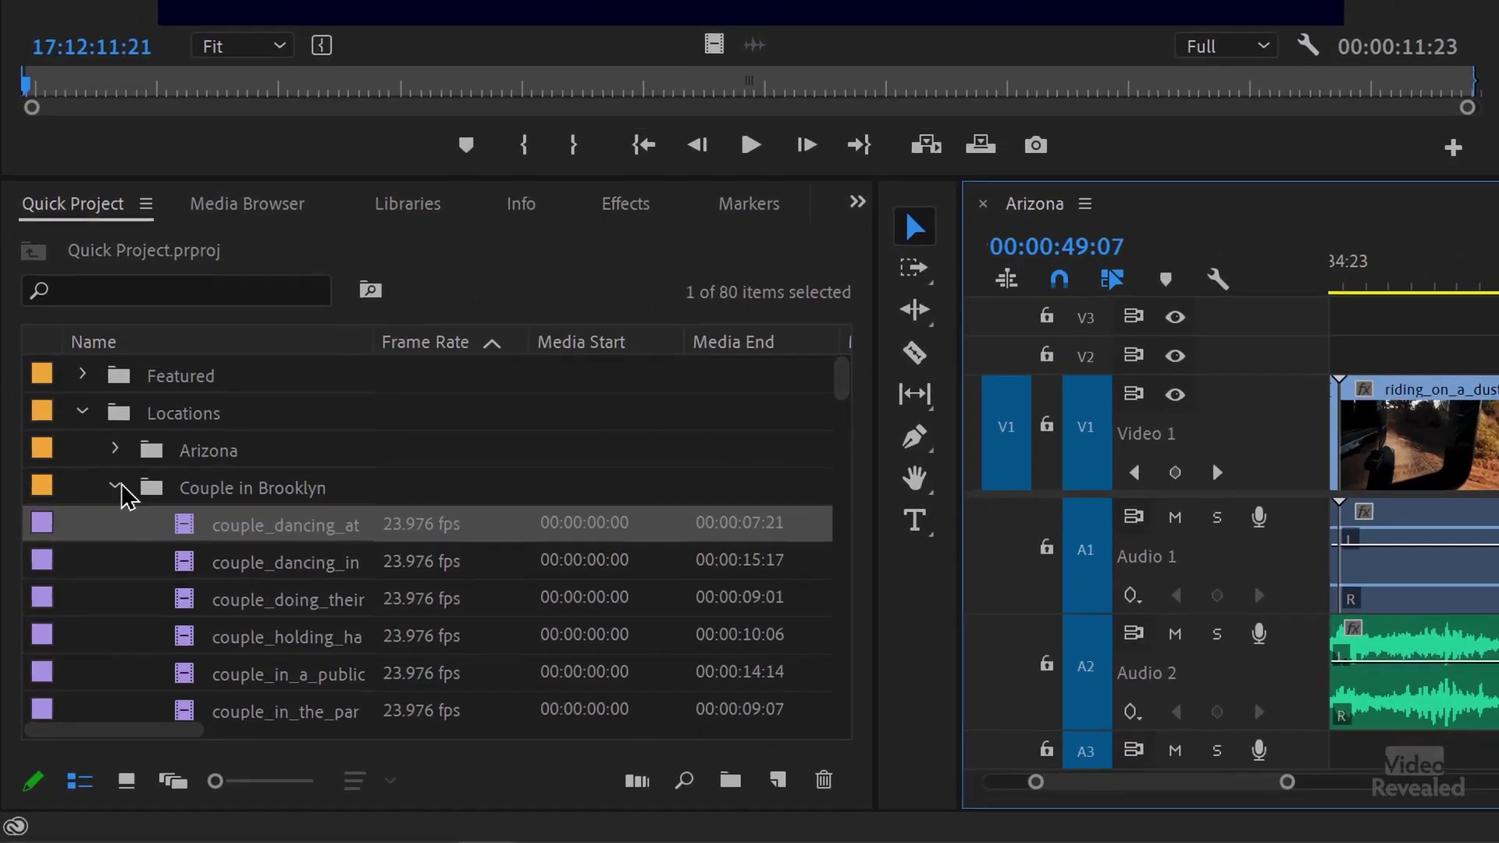
{"action": "left_click", "coordinate": [81, 600]}
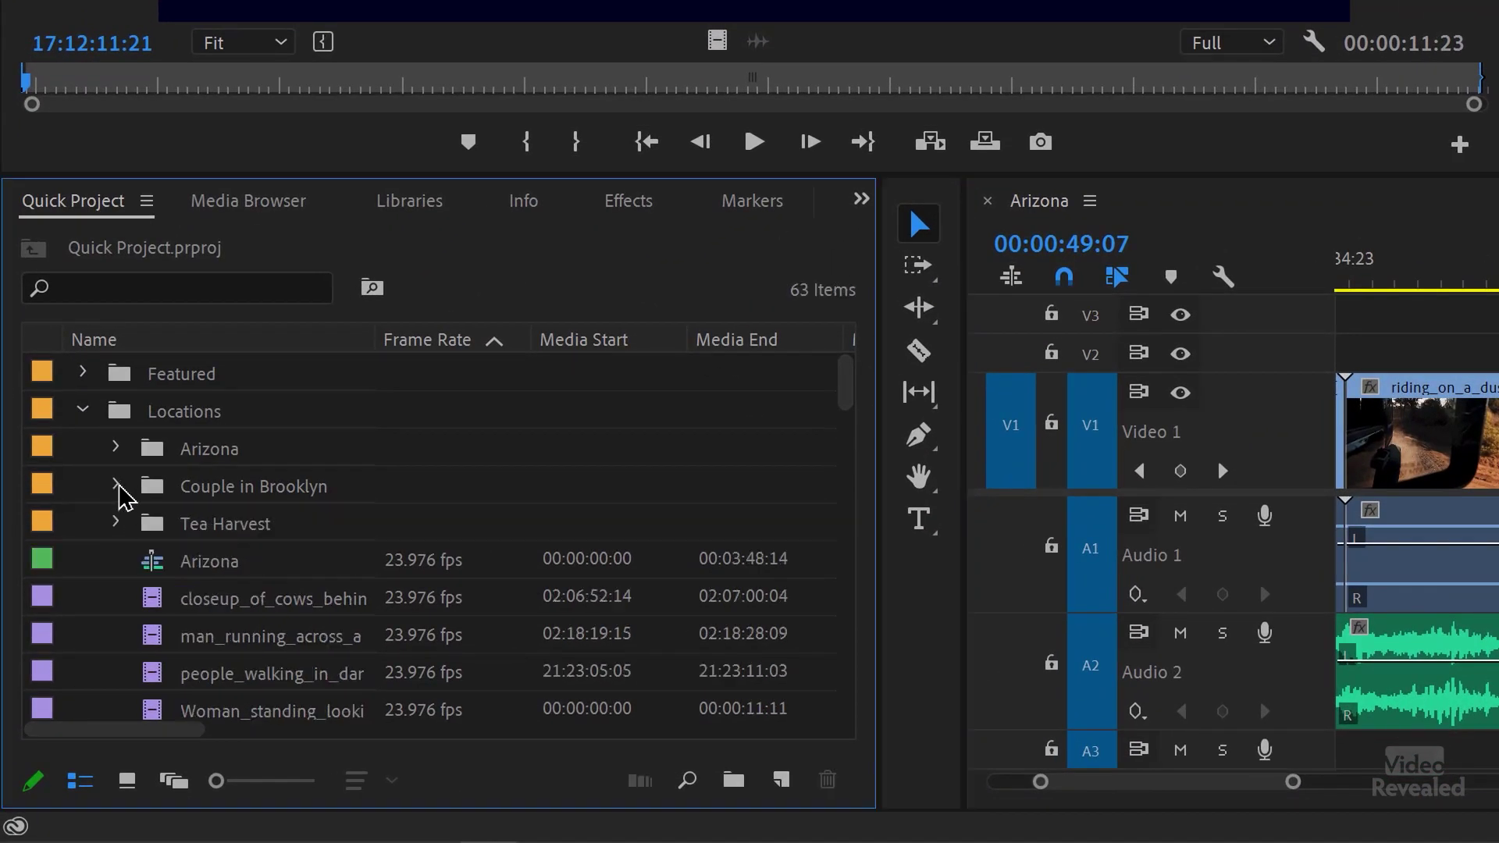
{"action": "left_click", "coordinate": [81, 575]}
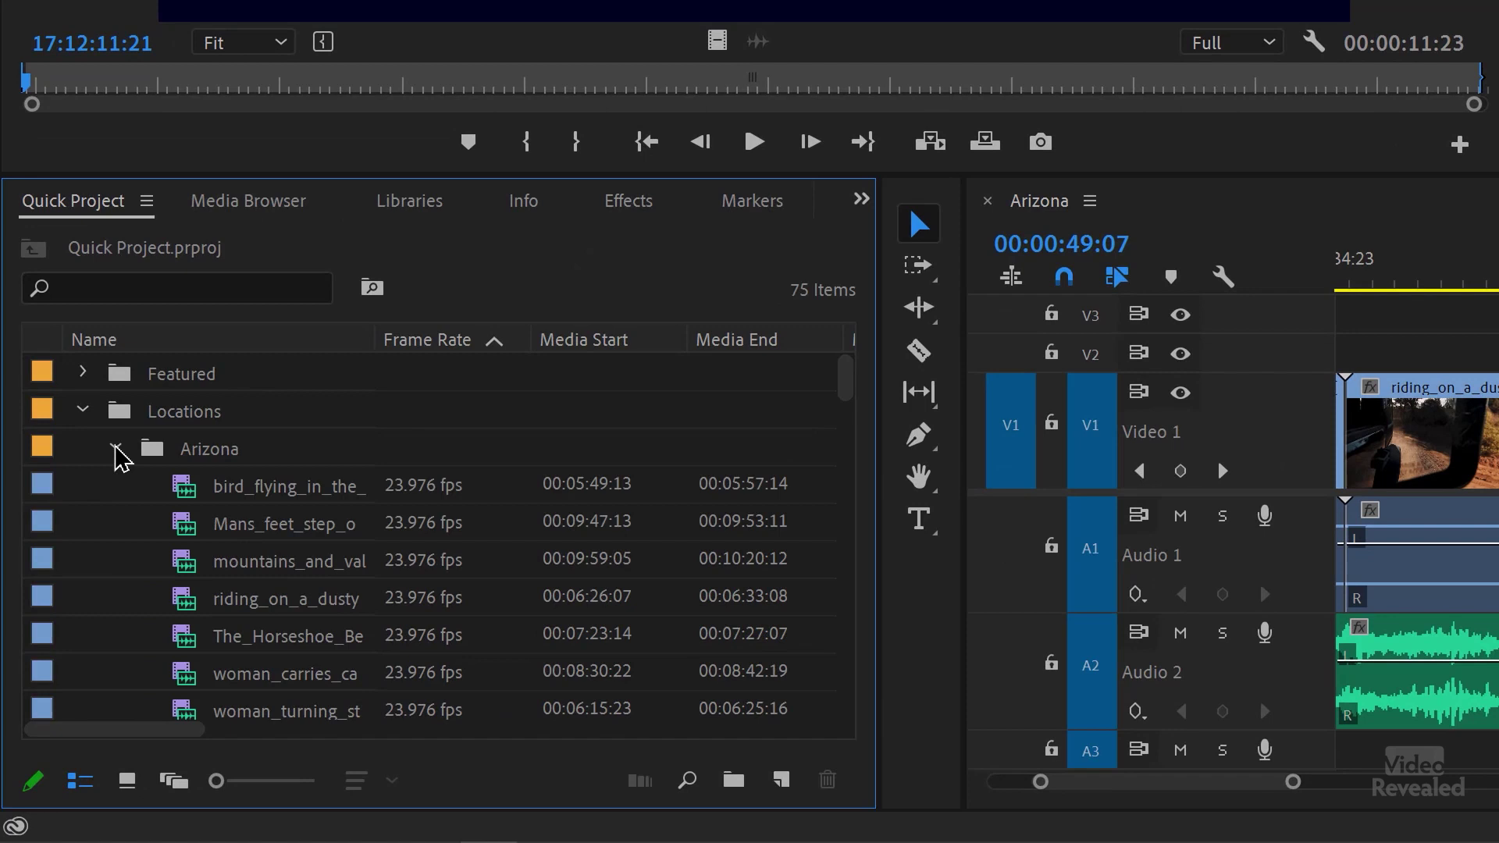
{"action": "left_click", "coordinate": [195, 504]}
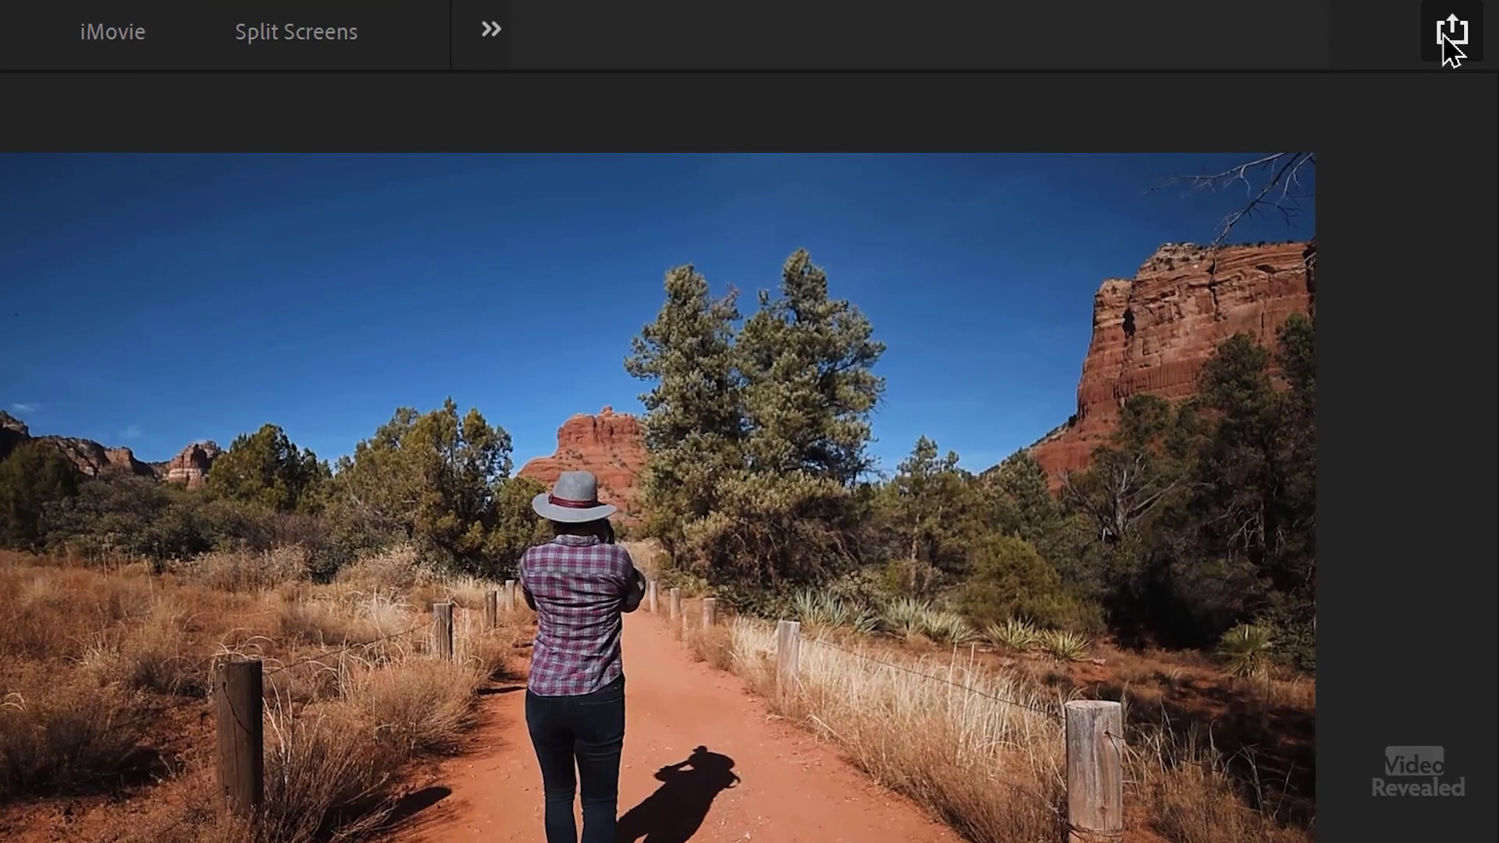
{"action": "left_click", "coordinate": [1447, 36]}
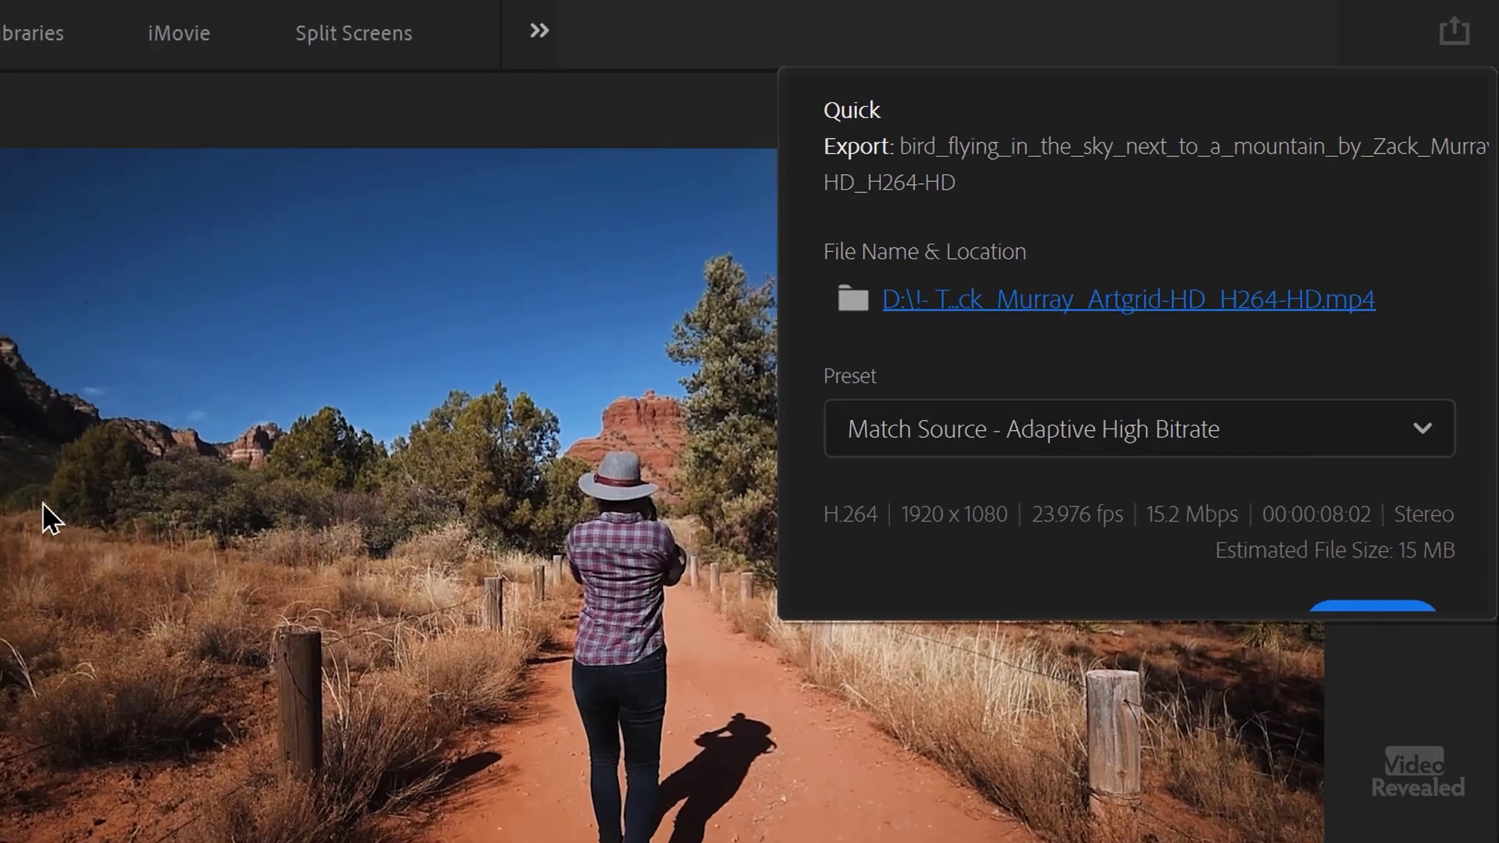
Step: Name the export bird.mp4 and start exporting the bird-flying clip
{"action": "left_click", "coordinate": [1108, 311]}
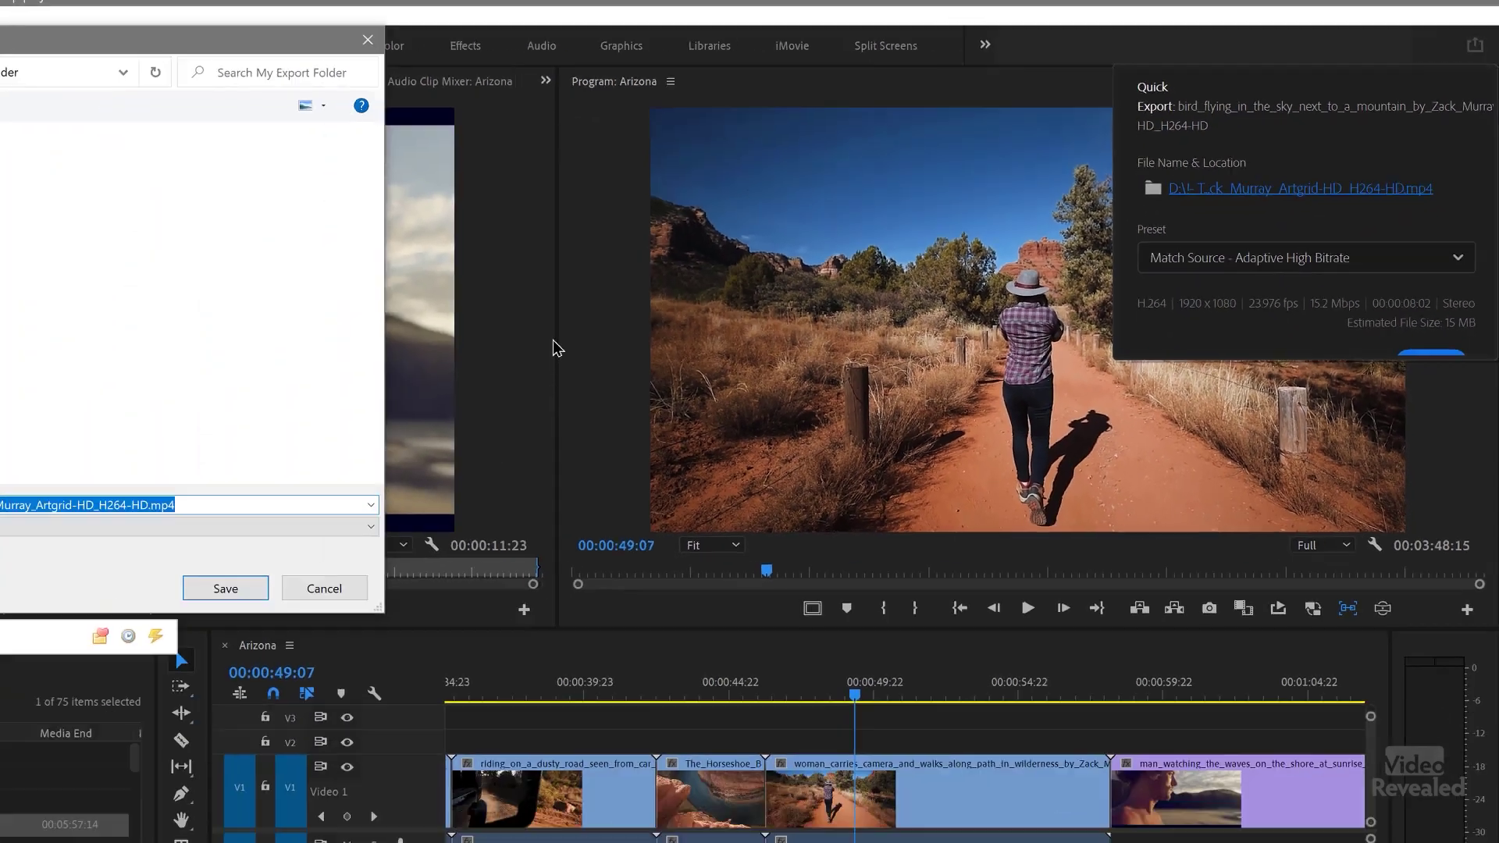
{"action": "type", "text": "bird"}
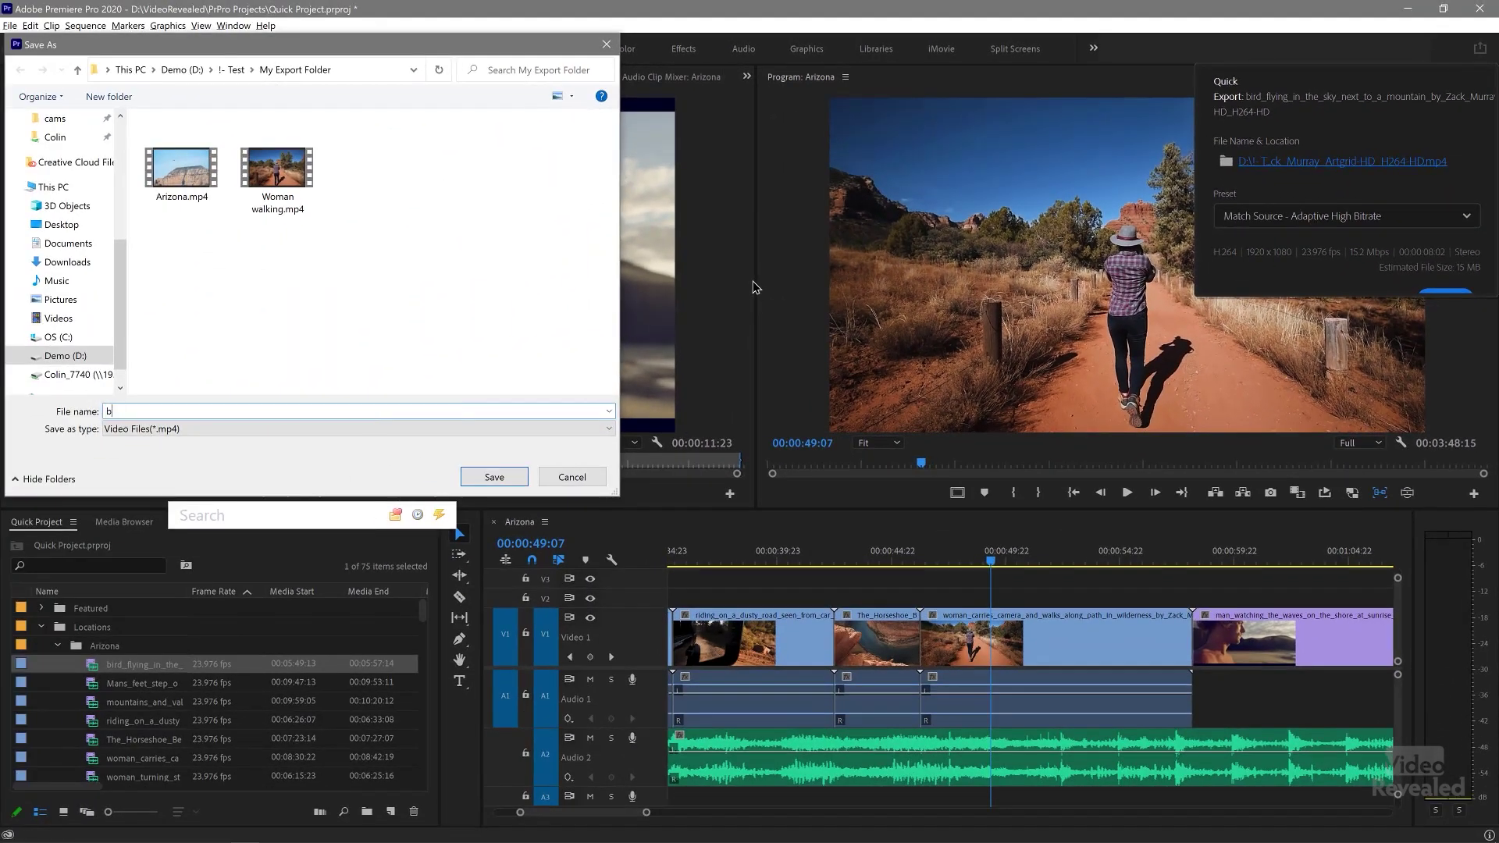
{"action": "key", "text": "Return"}
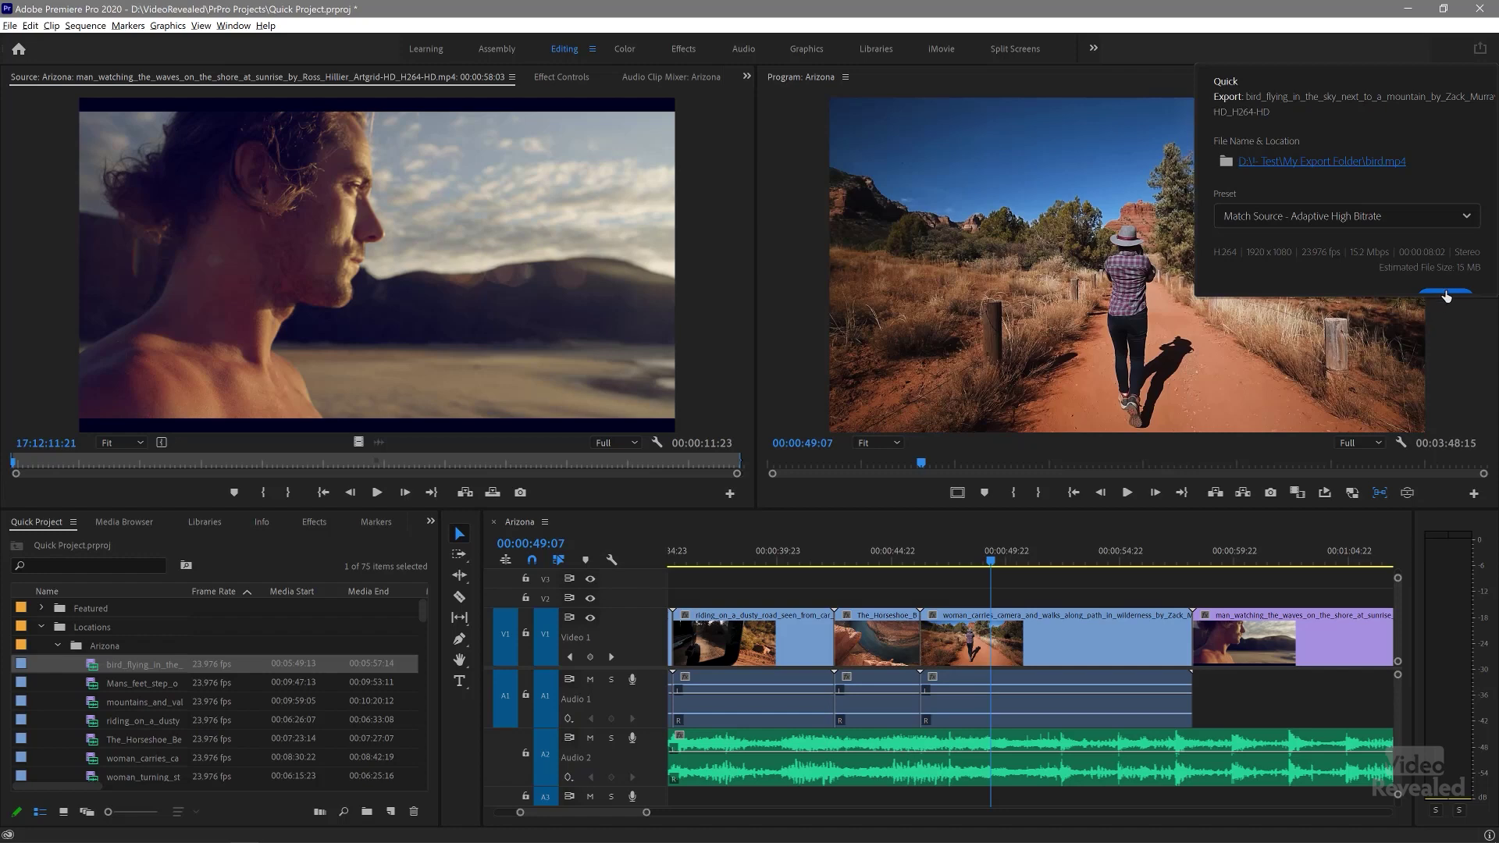
{"action": "left_click", "coordinate": [1444, 295]}
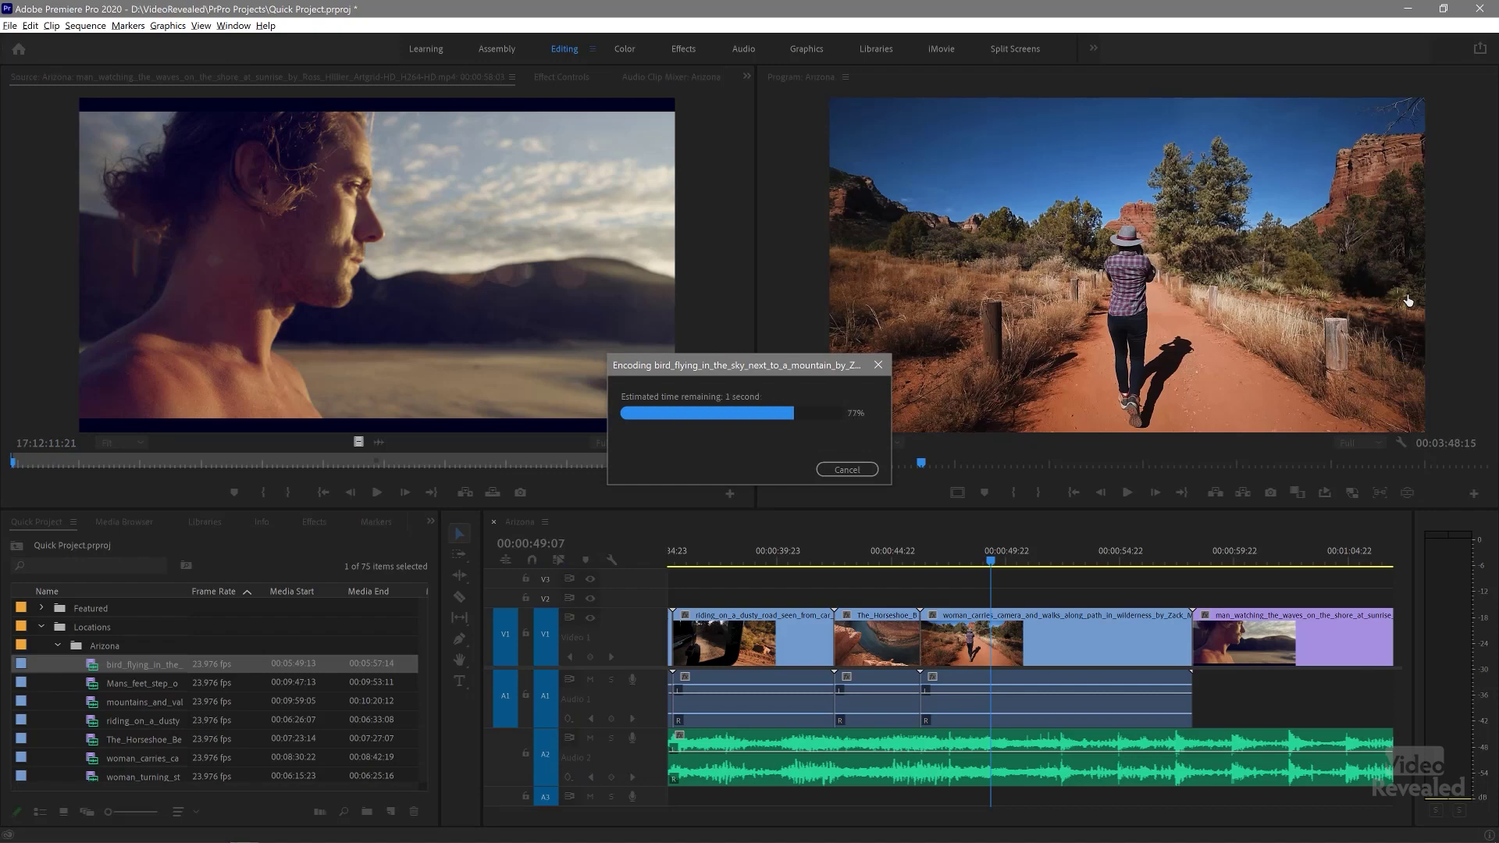
Step: Play back bird.mp4 from My Export Folder in Directory Opus, then switch back to Premiere Pro
{"action": "left_click", "coordinate": [1345, 763]}
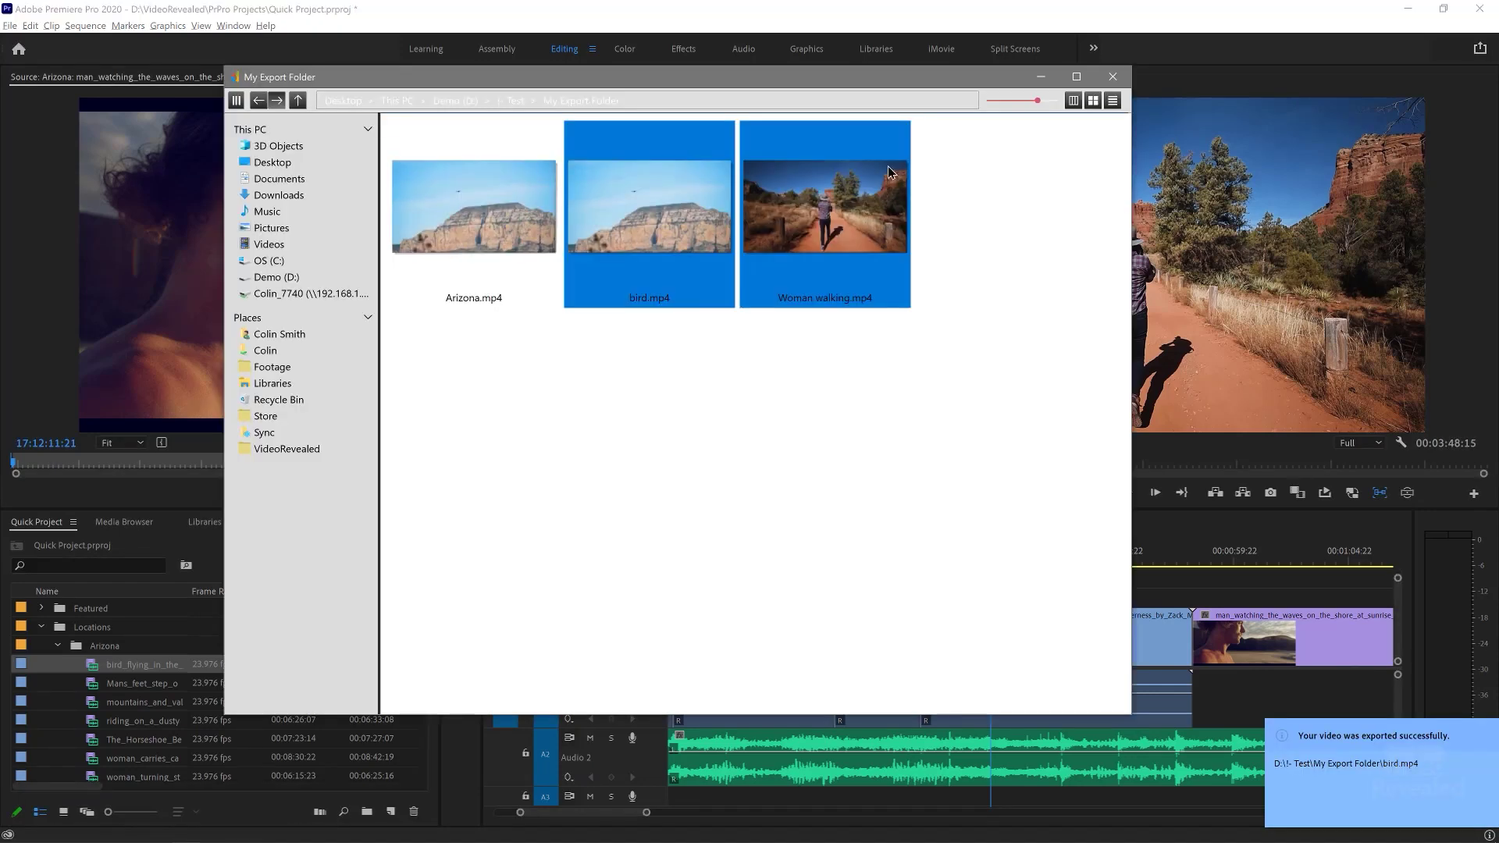
{"action": "left_click", "coordinate": [737, 478]}
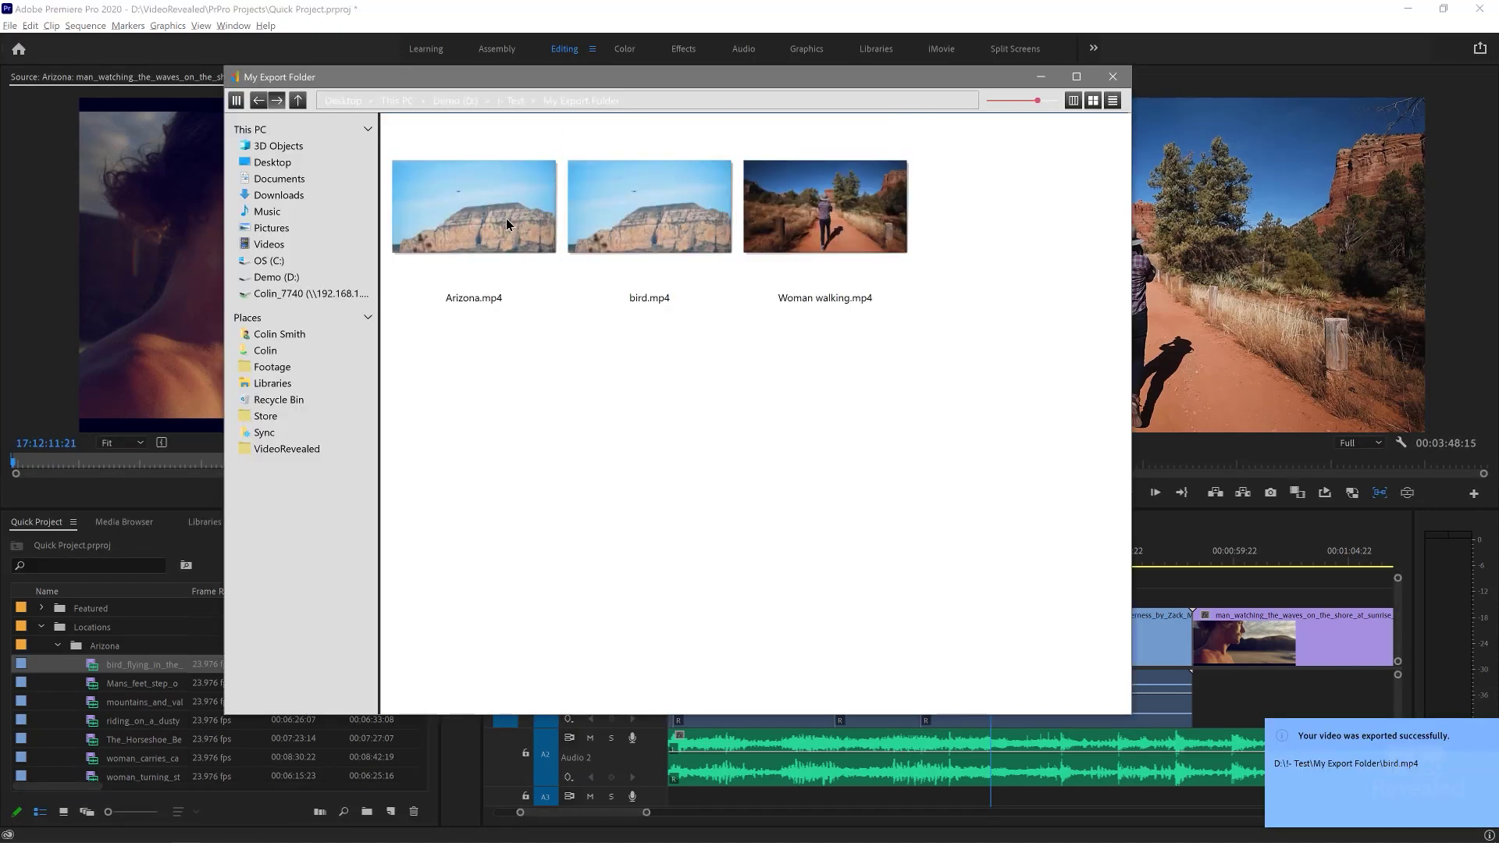
{"action": "double_click", "coordinate": [679, 212]}
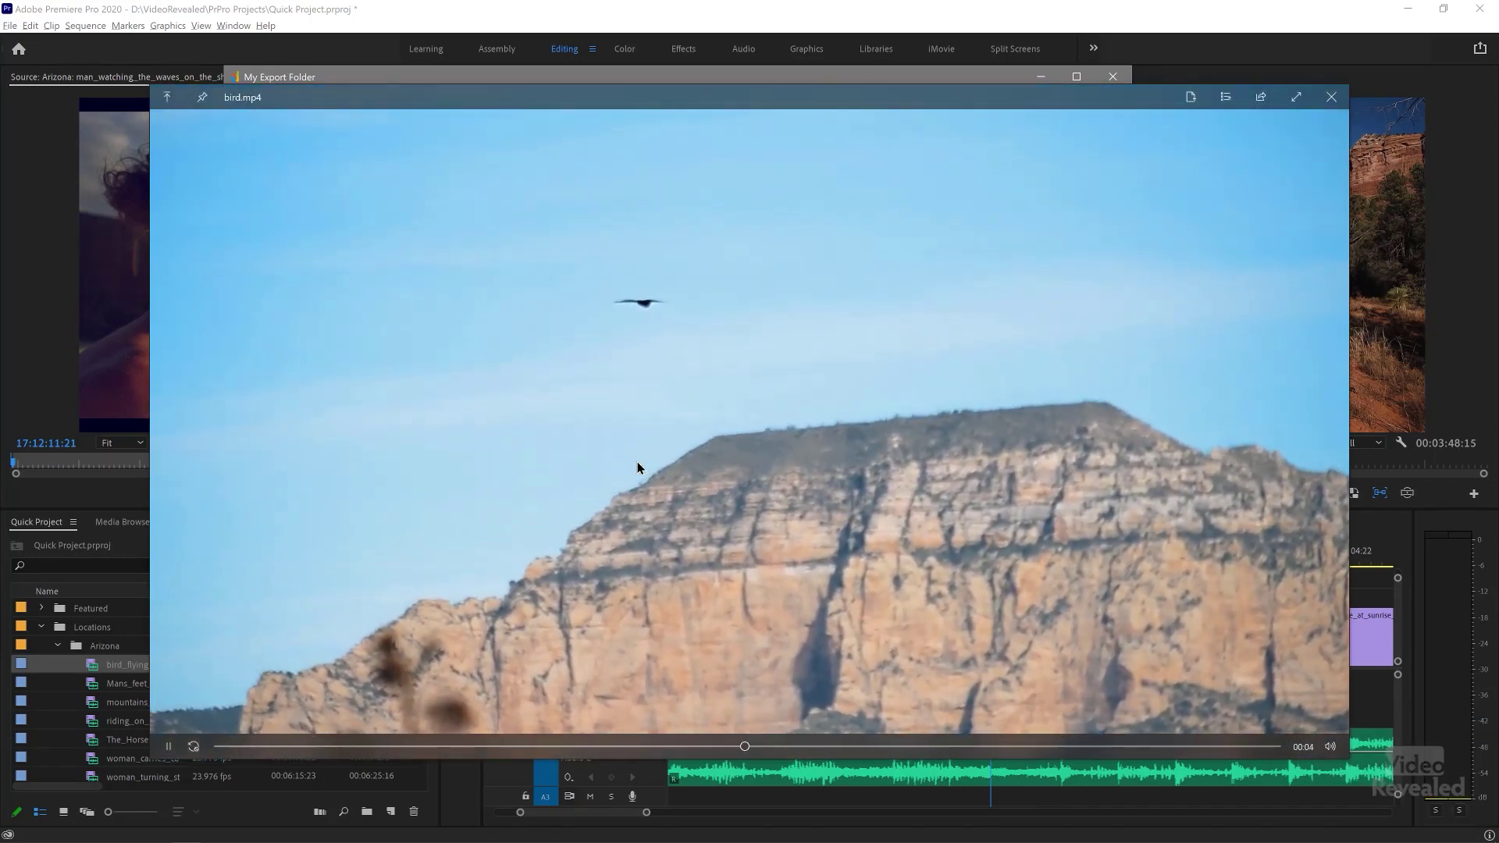
{"action": "key", "text": "alt+F4"}
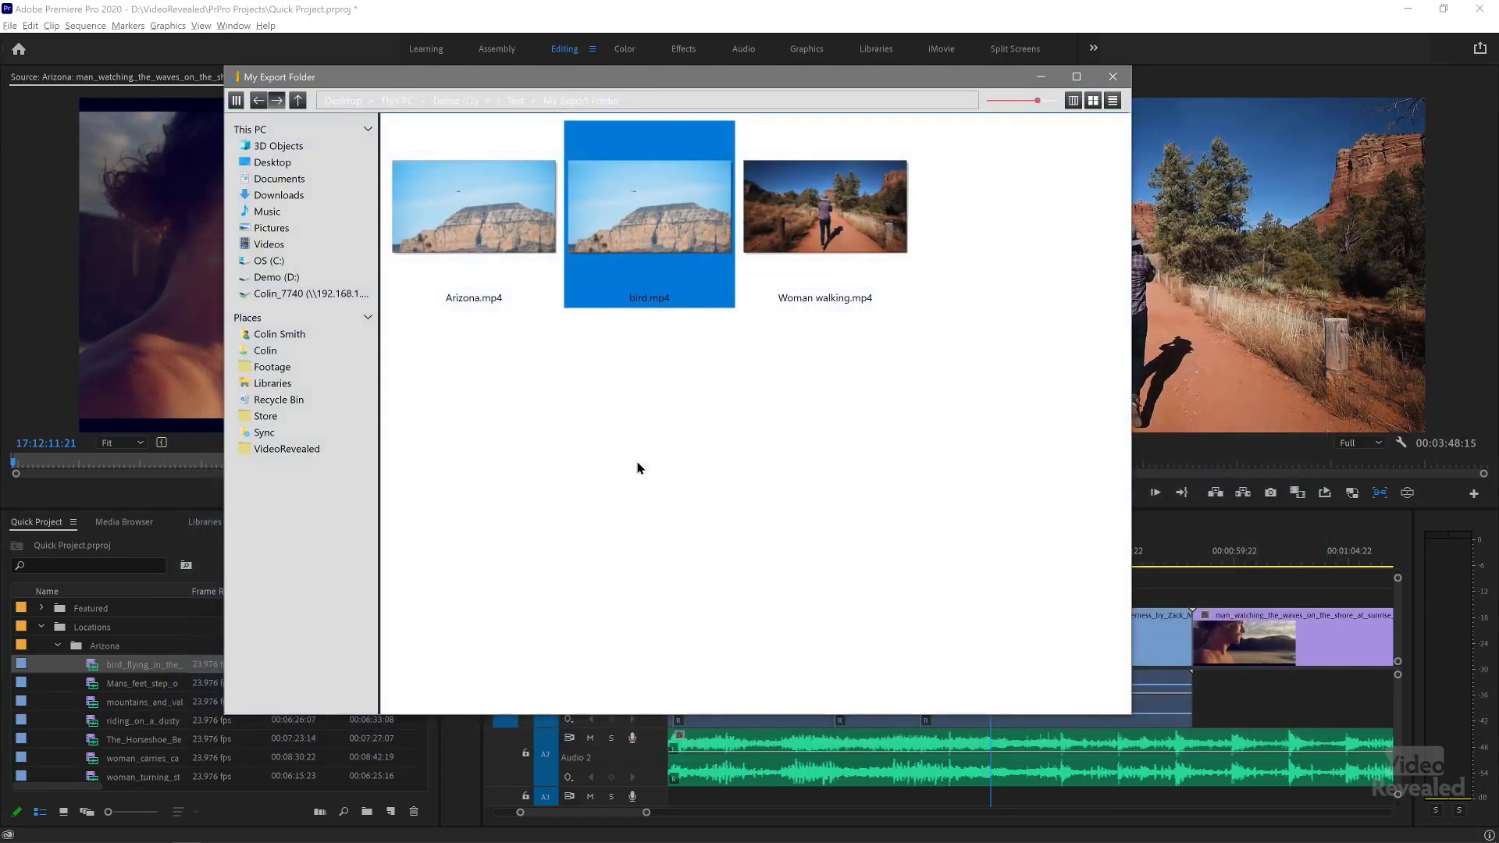
{"action": "left_click", "coordinate": [637, 468]}
{"action": "key", "text": "alt+Tab"}
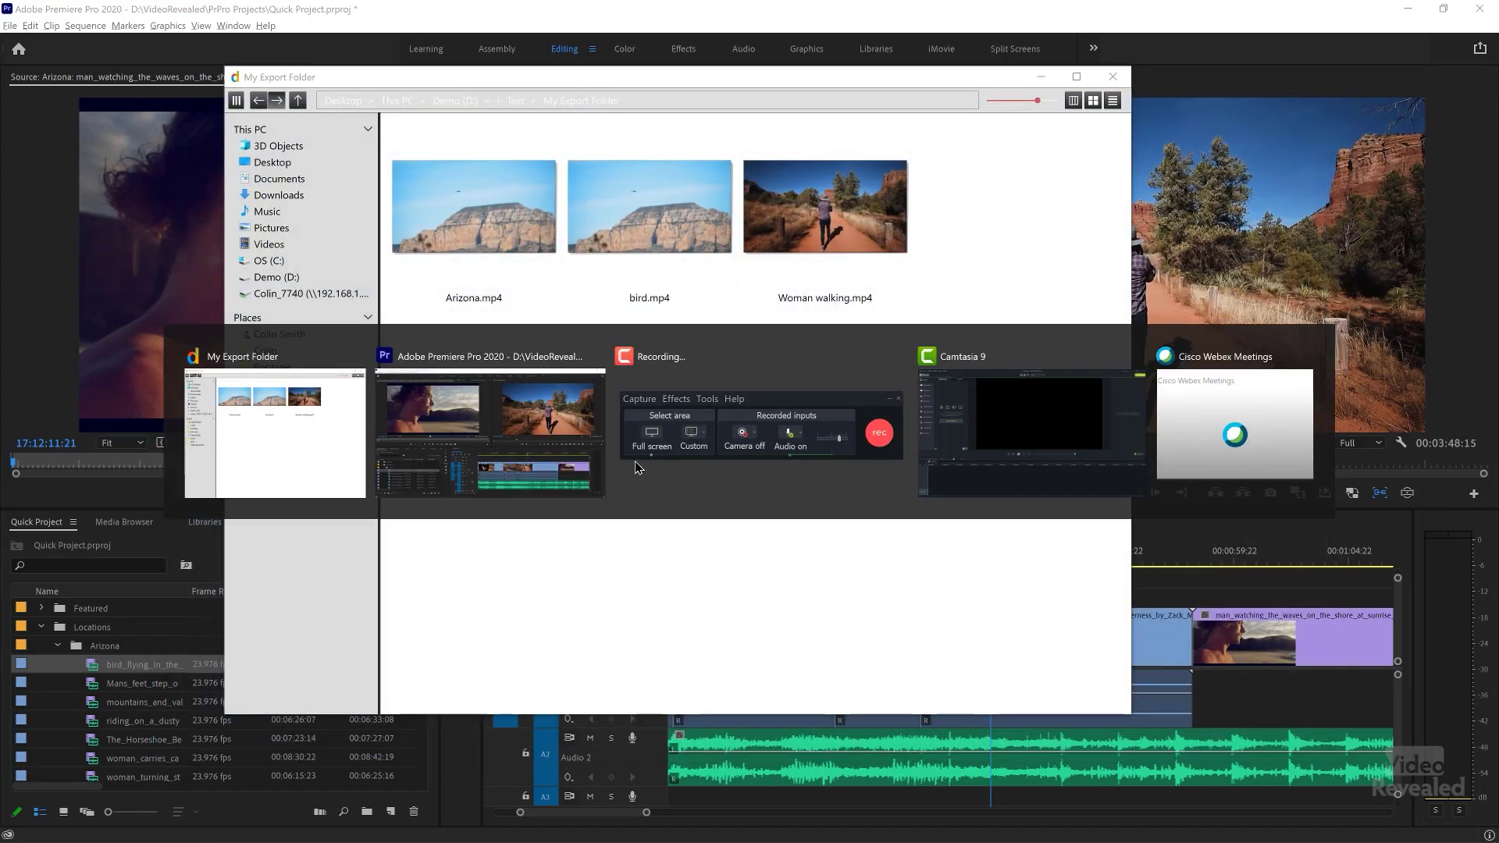
Step: Quick-export the Mans_feet_step_over_gap clip to My Export Folder under its default name
{"action": "left_click", "coordinate": [91, 687]}
{"action": "left_click", "coordinate": [91, 720], "text": "shift"}
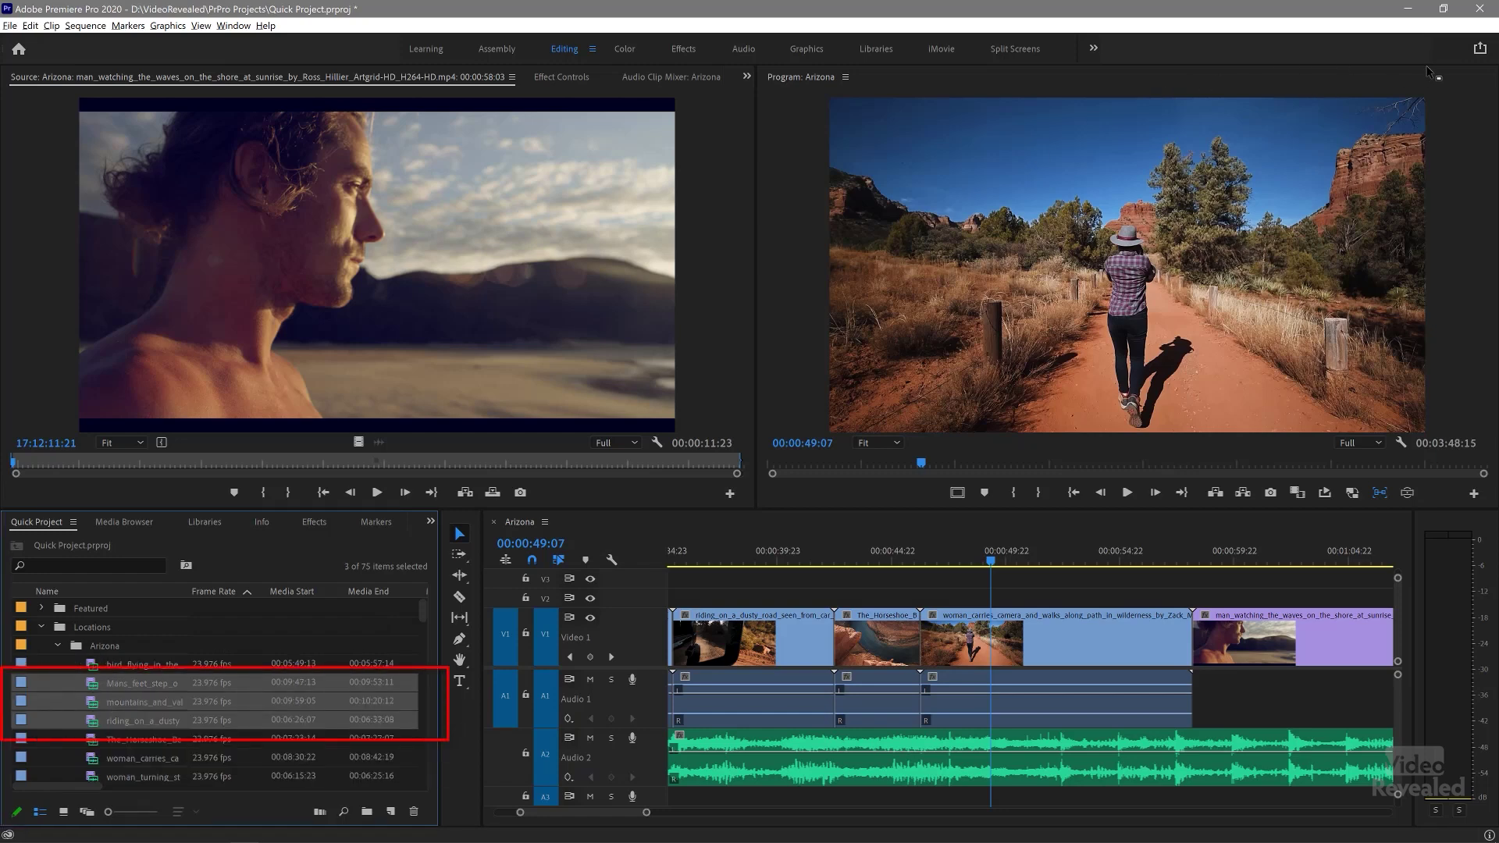
{"action": "left_click", "coordinate": [1478, 50]}
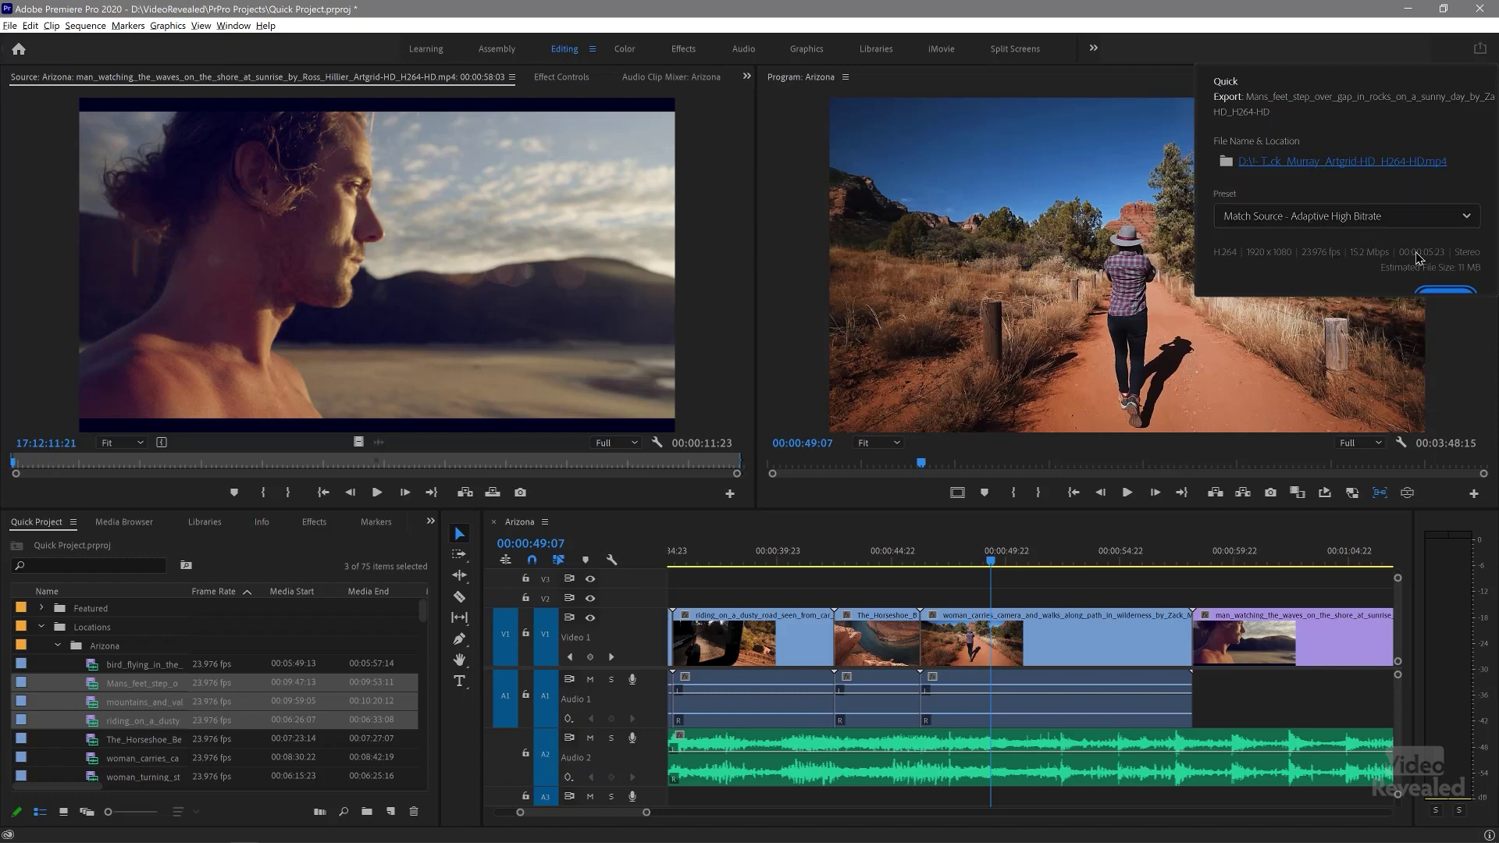
{"action": "left_click", "coordinate": [1446, 292]}
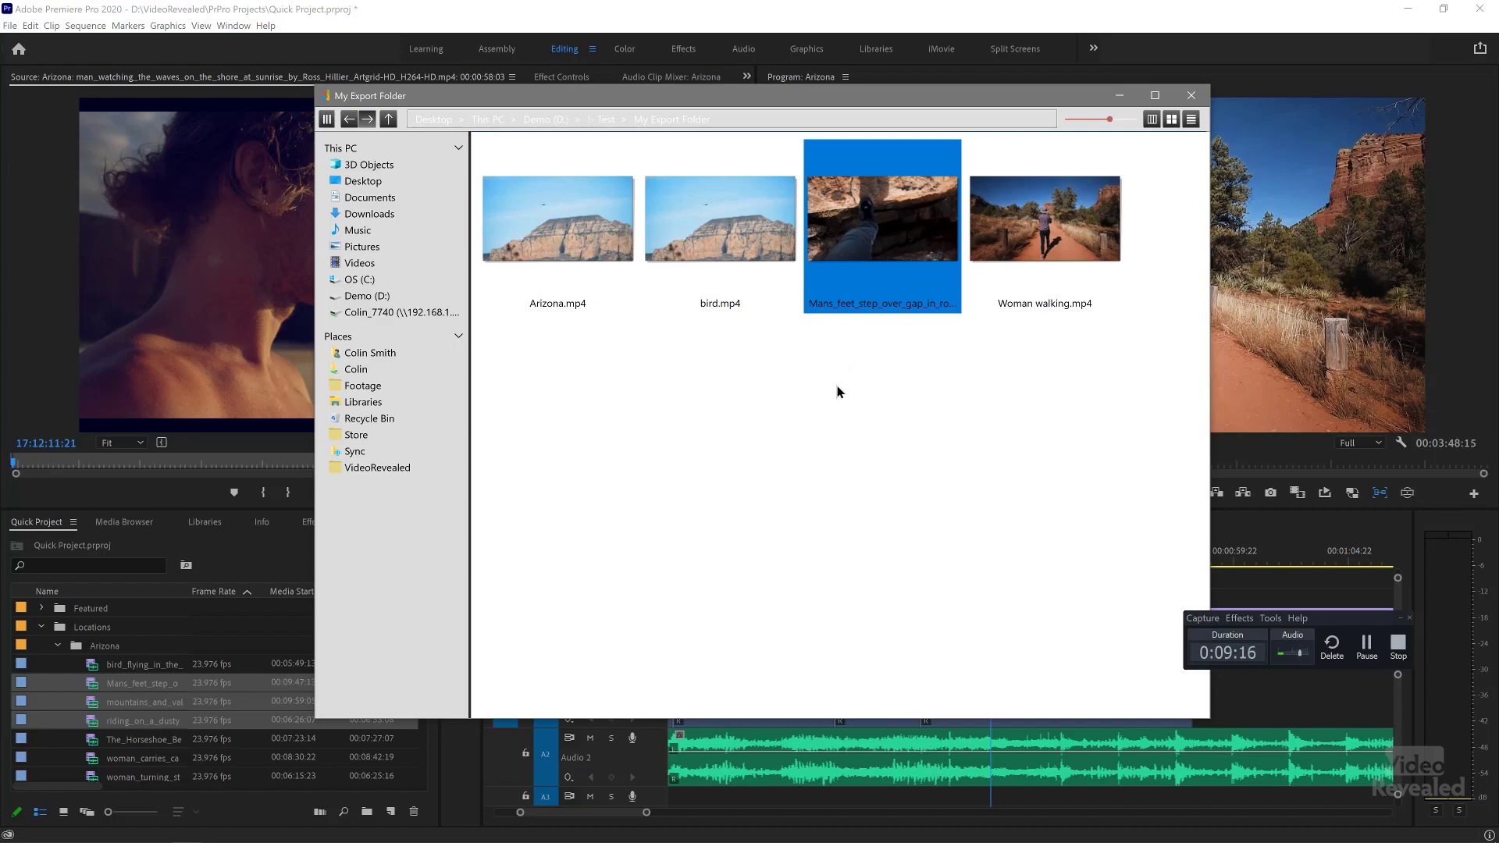
Step: Play back the exported Mans_feet_step_over_gap MP4 to verify it, then return to Premiere Pro
{"action": "double_click", "coordinate": [858, 236]}
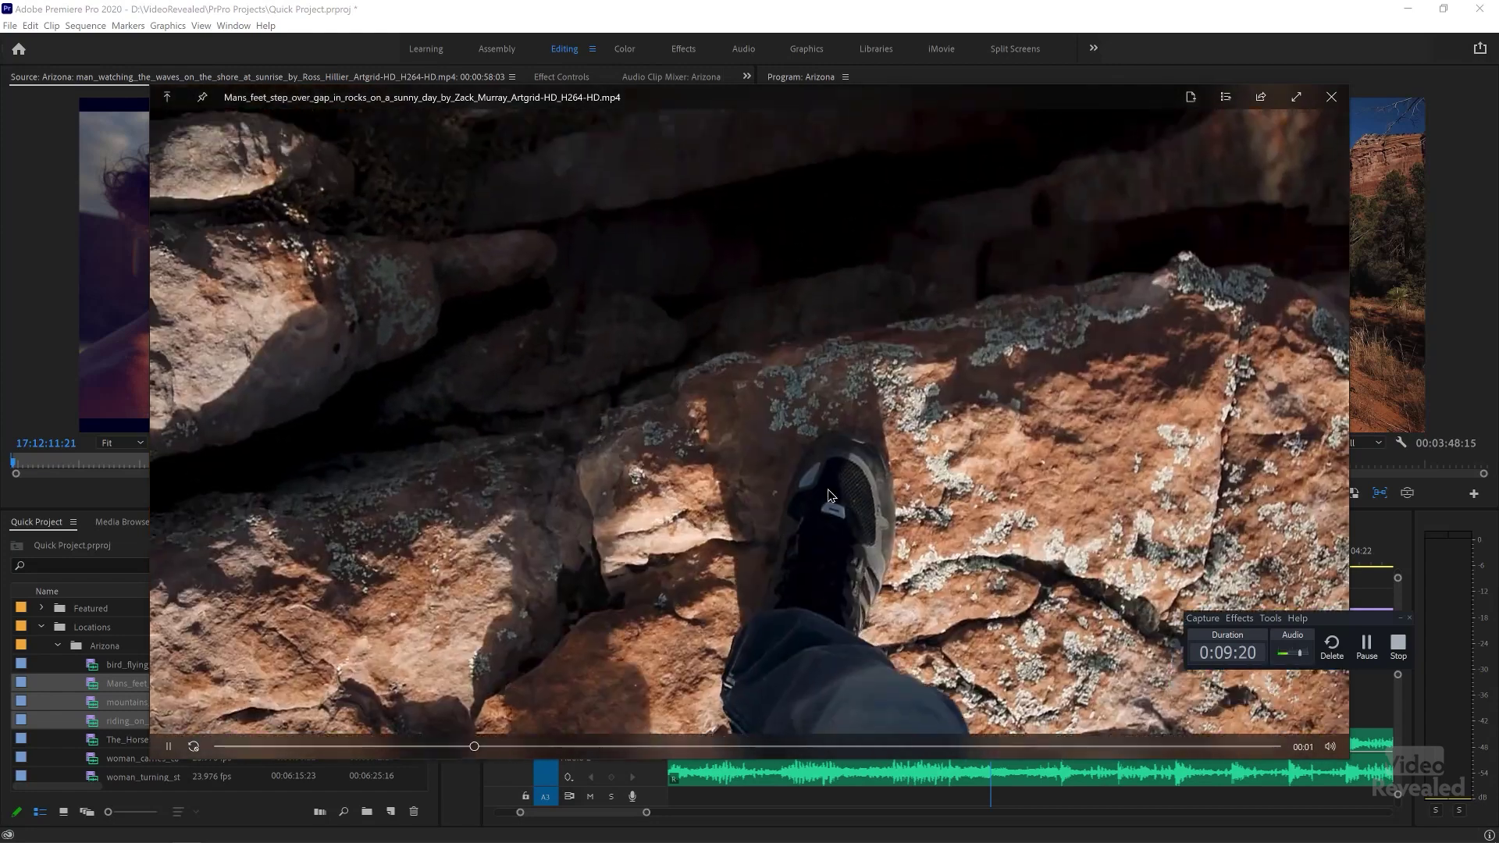
{"action": "key", "text": "Escape"}
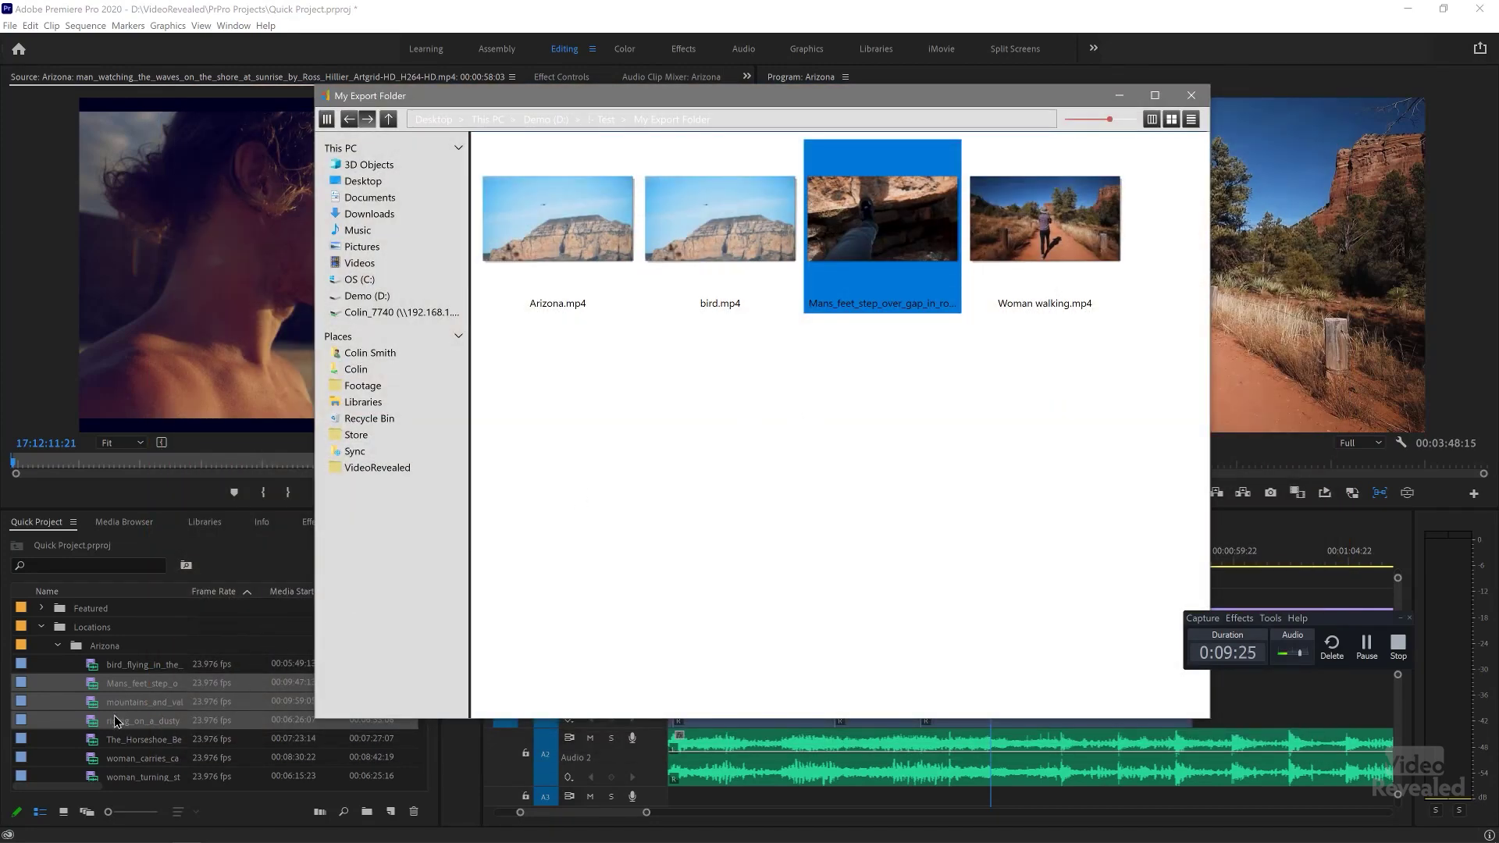
{"action": "left_click", "coordinate": [841, 358]}
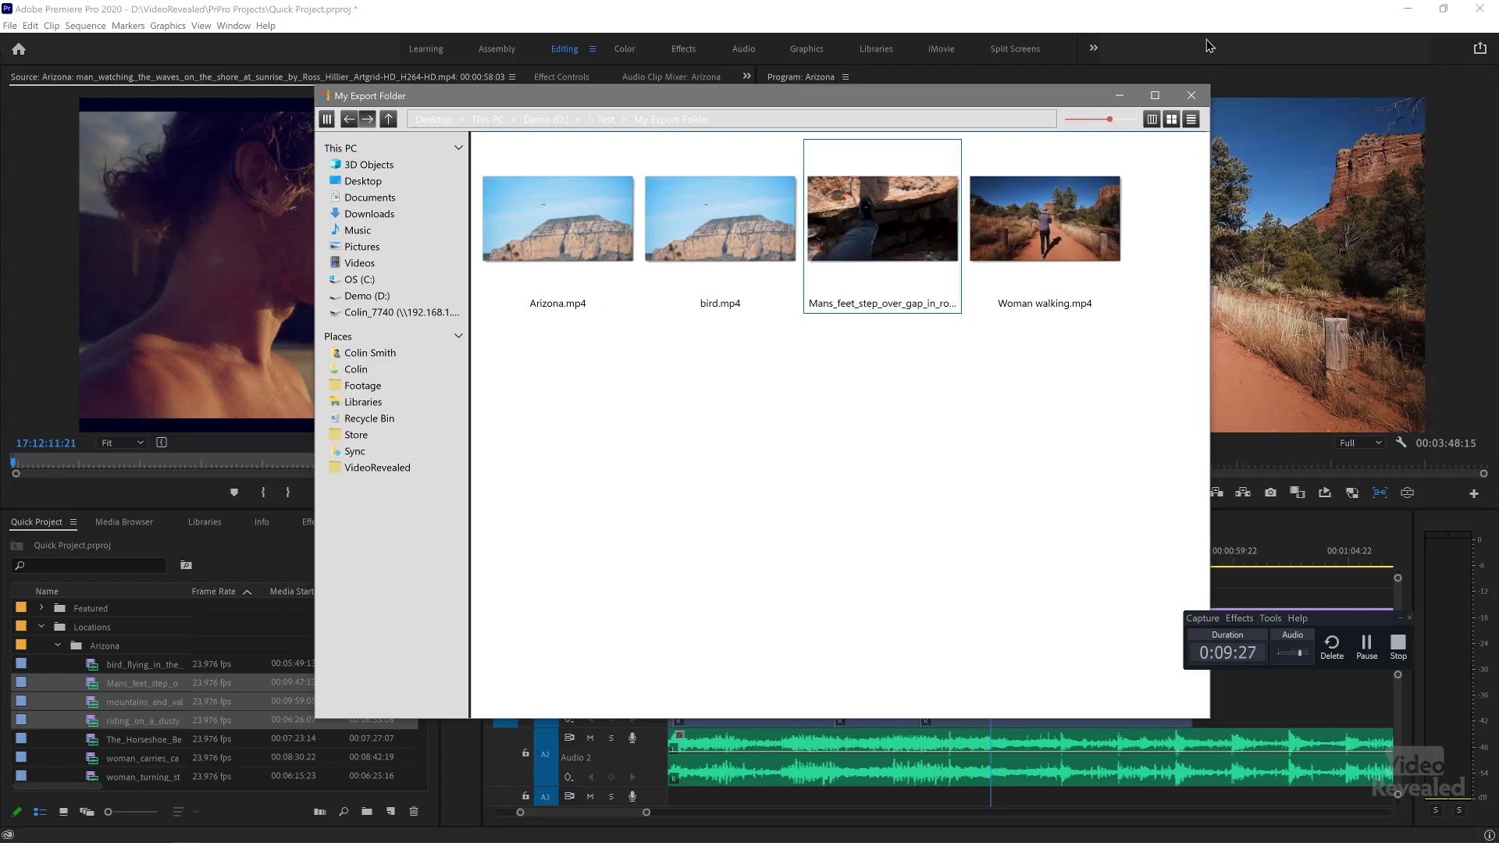
{"action": "left_click", "coordinate": [1208, 48]}
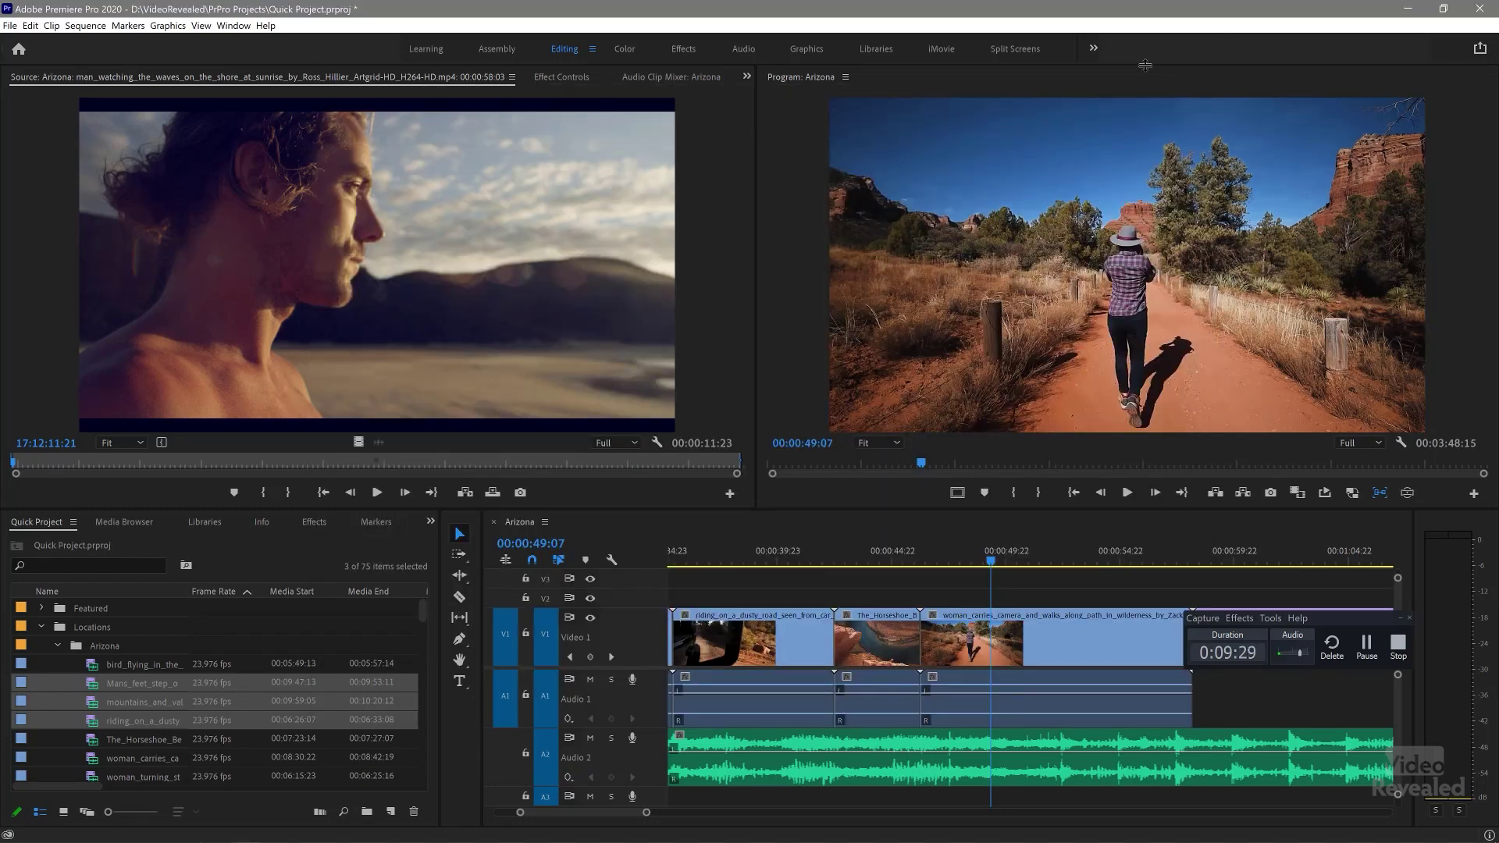